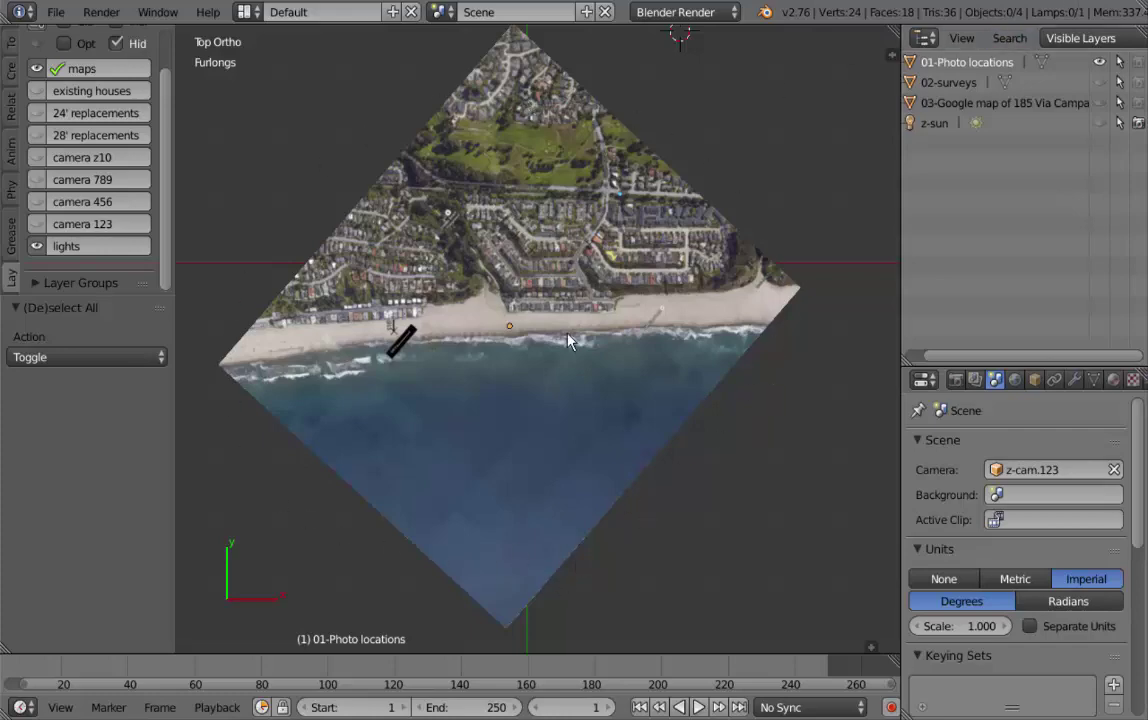
- Zoom around the top view of the aerial beach map, then orbit into tilted perspective
scroll(375, 340, up, 10)
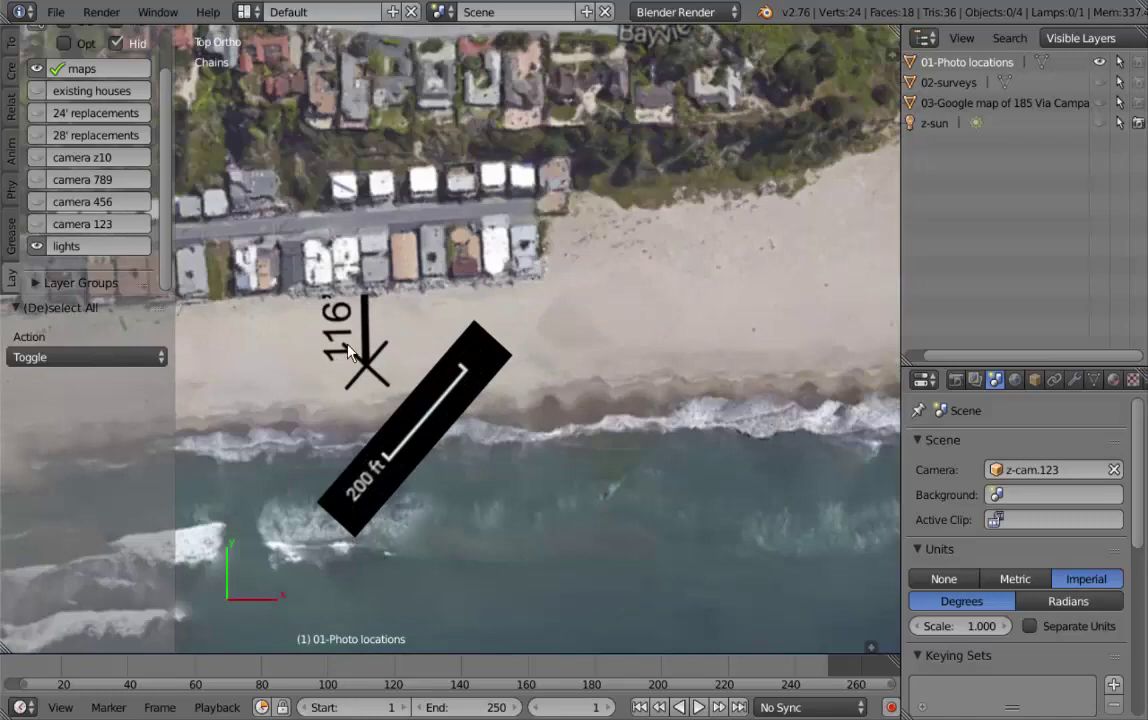
scroll(350, 352, down, 8)
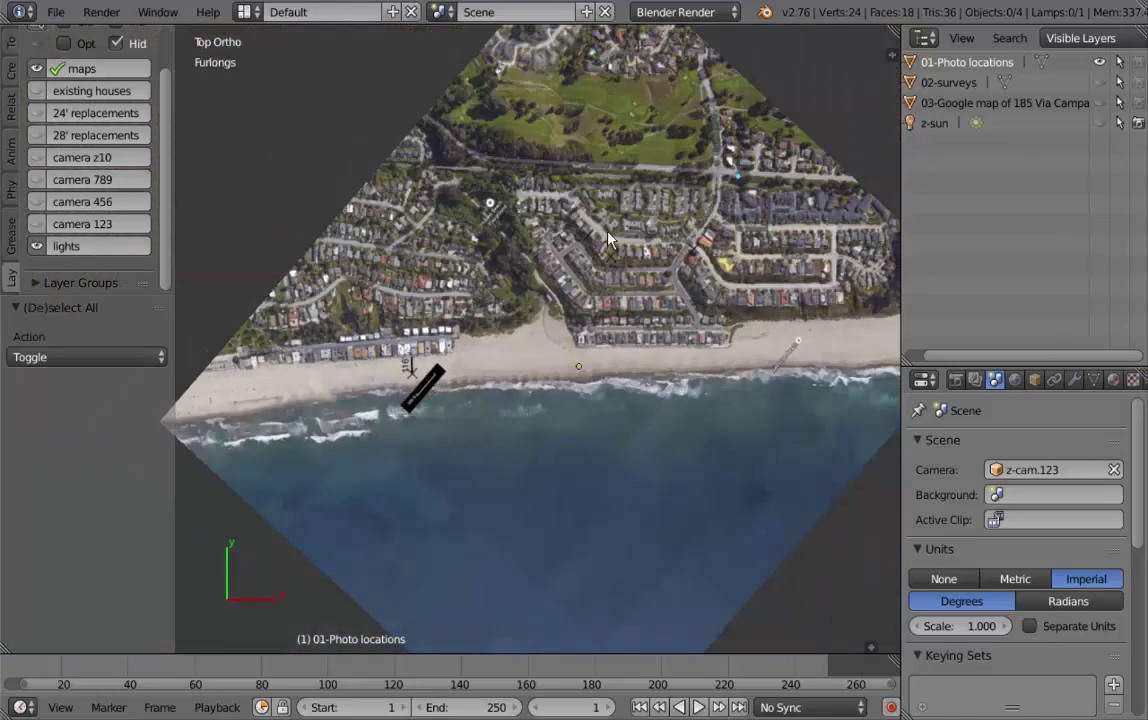
scroll(607, 236, up, 5)
scroll(617, 293, down, 6)
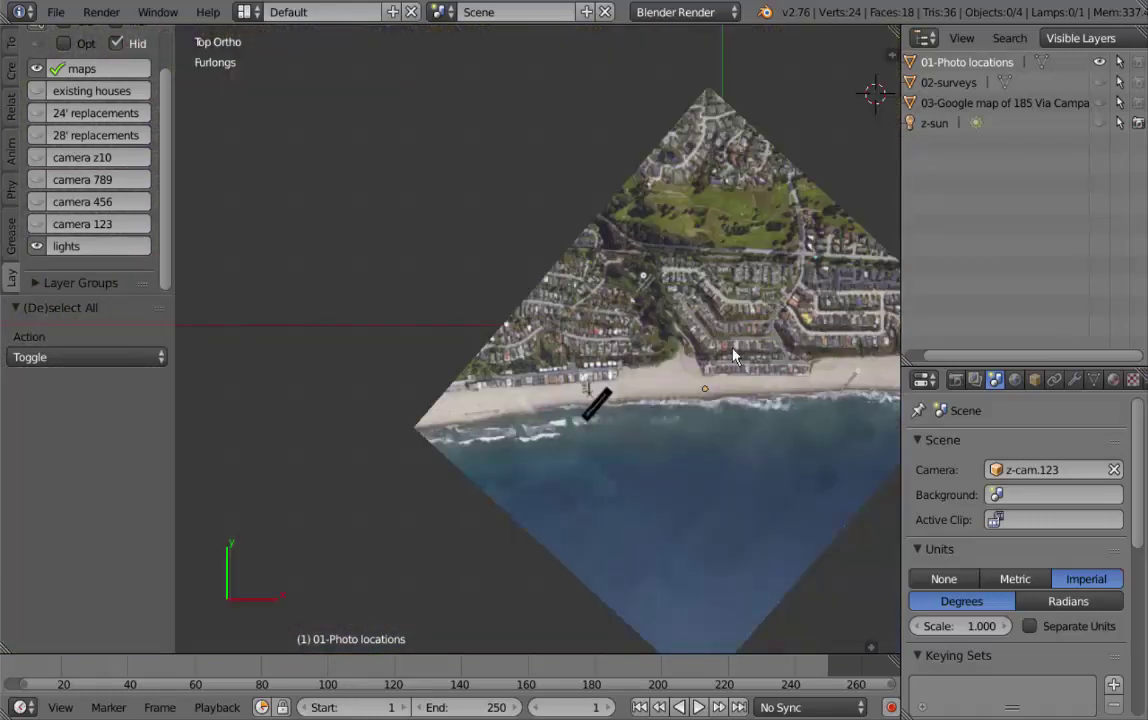
scroll(697, 466, down, 1)
mouse_move(697, 466)
mouse_down()
mouse_move(679, 423)
mouse_move(677, 309)
mouse_up()
scroll(820, 448, up, 5)
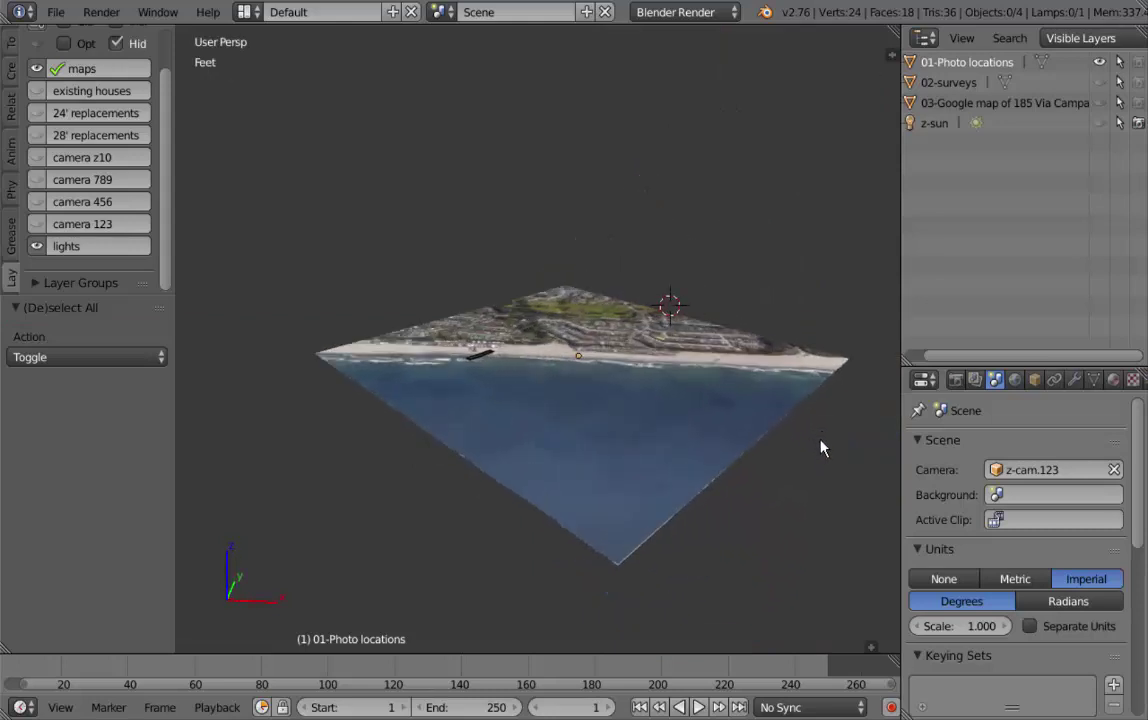
mouse_move(697, 413)
mouse_down()
mouse_move(666, 441)
mouse_move(646, 402)
mouse_move(664, 405)
mouse_up()
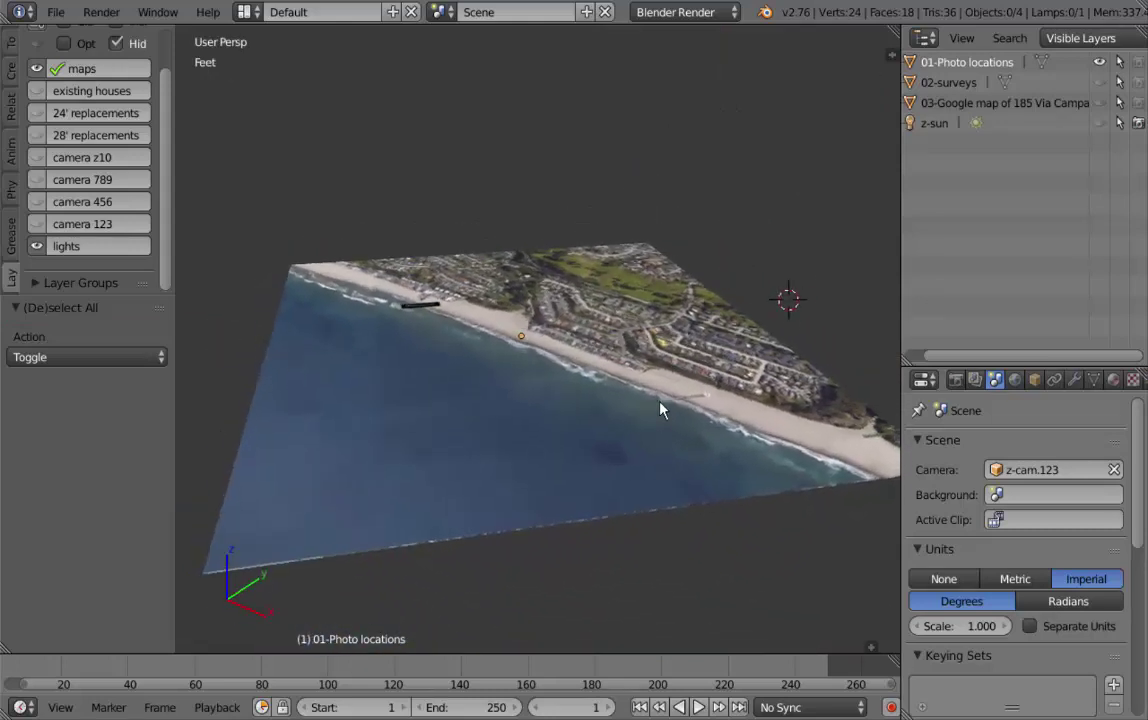
- Show the 02-surveys drawing in Top Ortho view, zooming to its title block and back out
click(1100, 82)
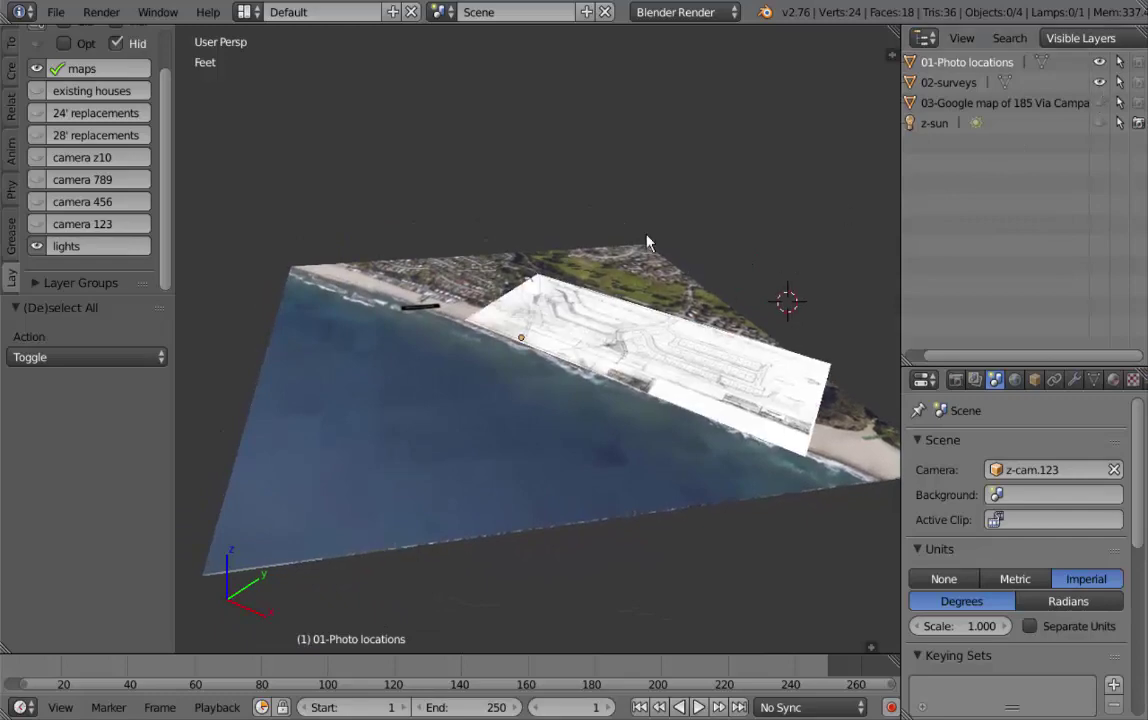
key(KP_7)
scroll(311, 122, down, 3)
scroll(500, 325, up, 5)
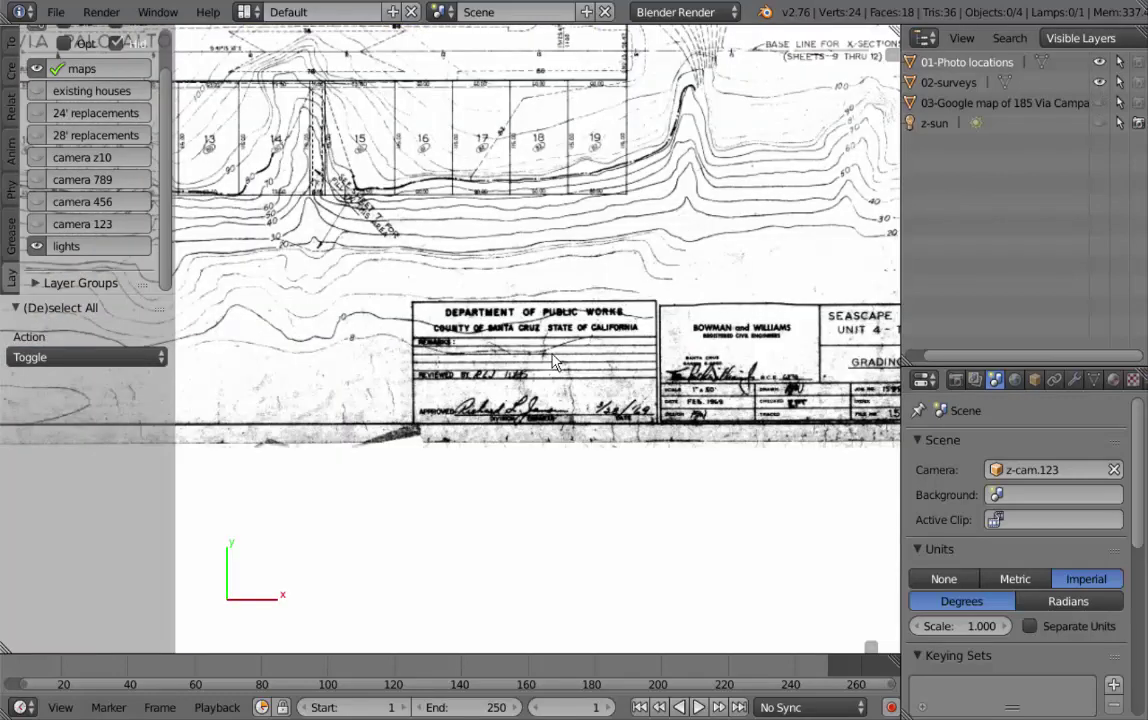
scroll(620, 390, down, 4)
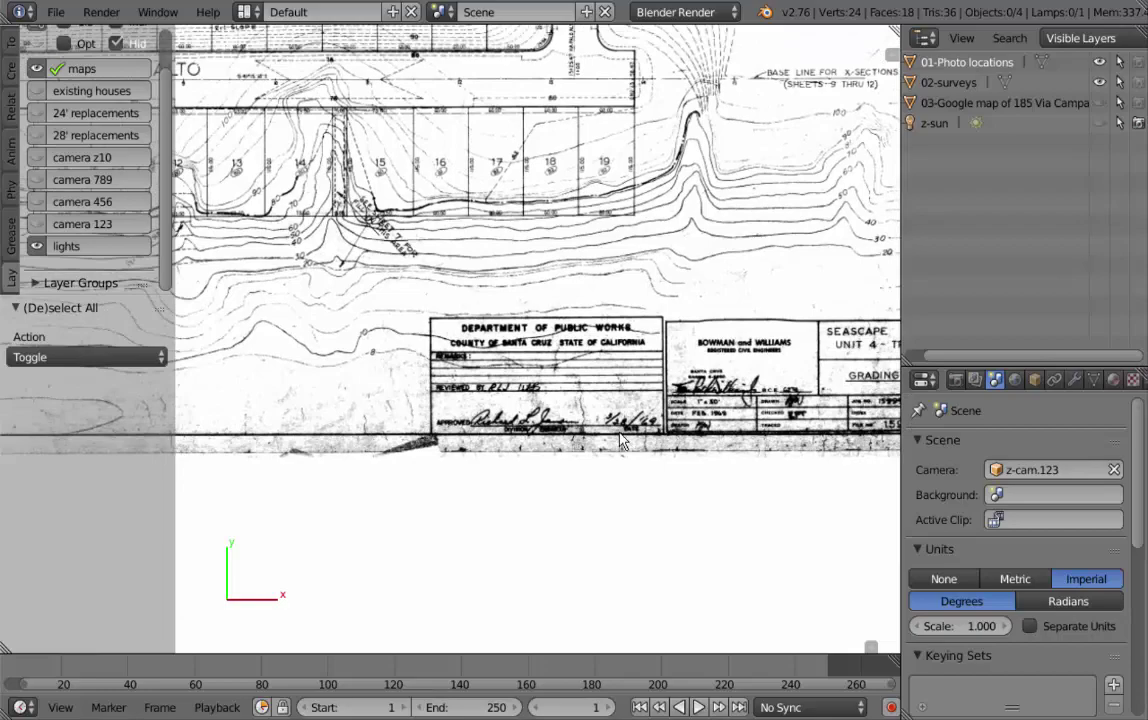
scroll(605, 393, down, 3)
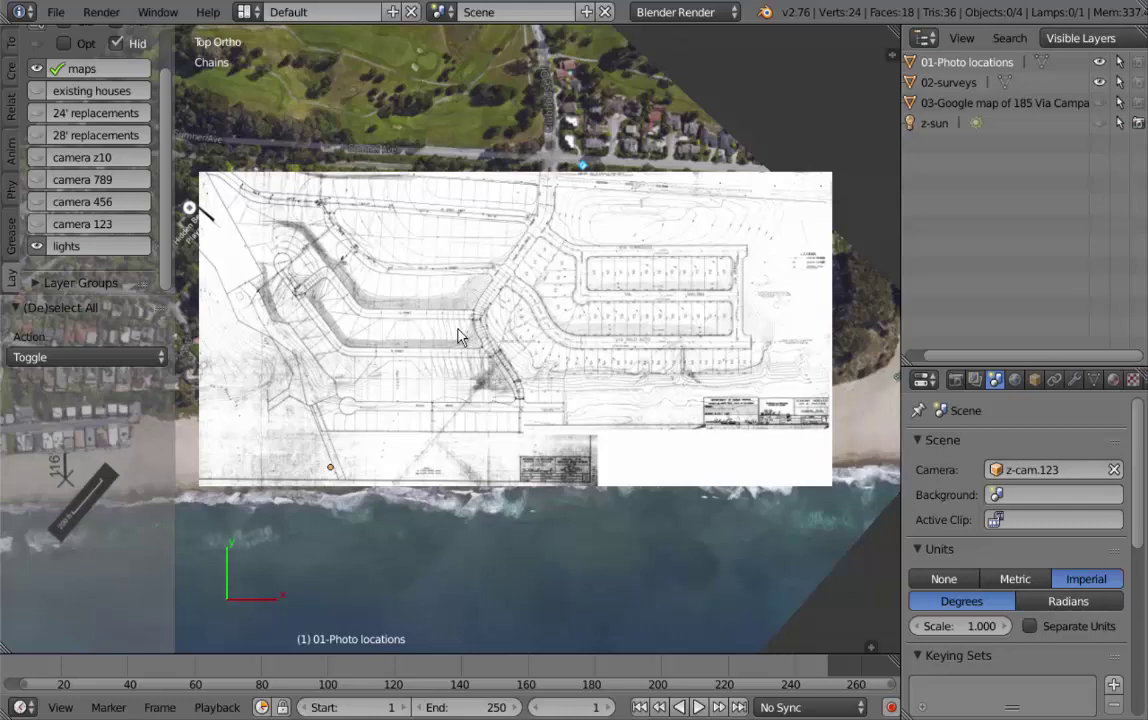
click(1099, 102)
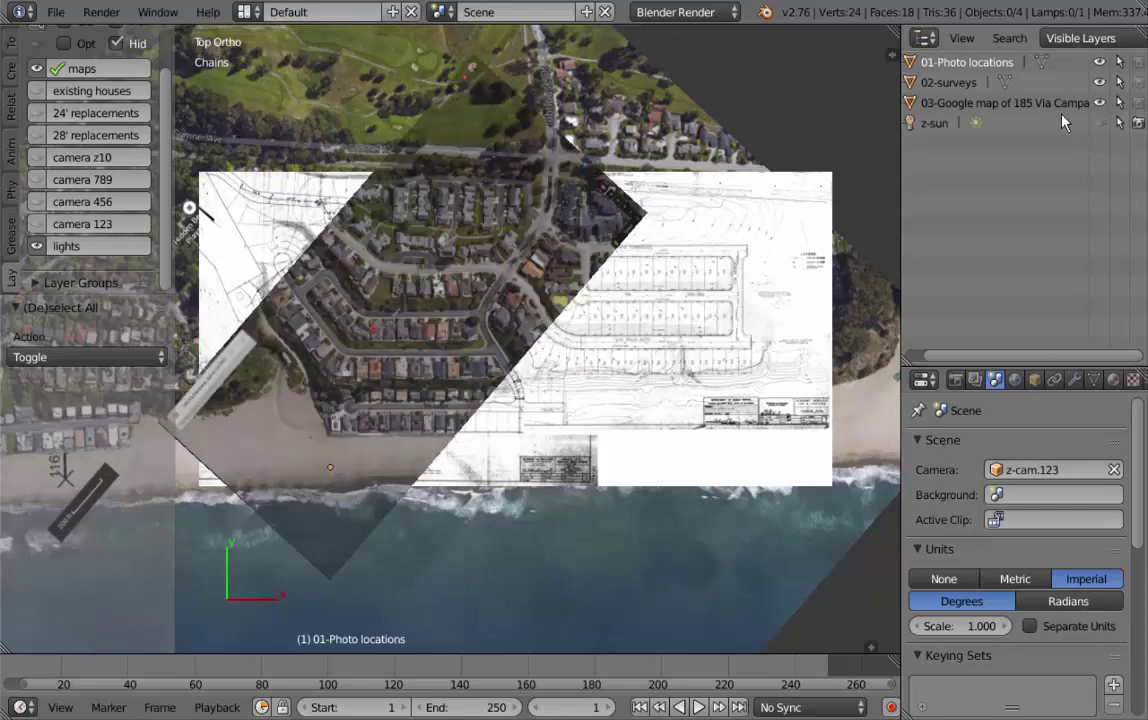
scroll(408, 358, up, 1)
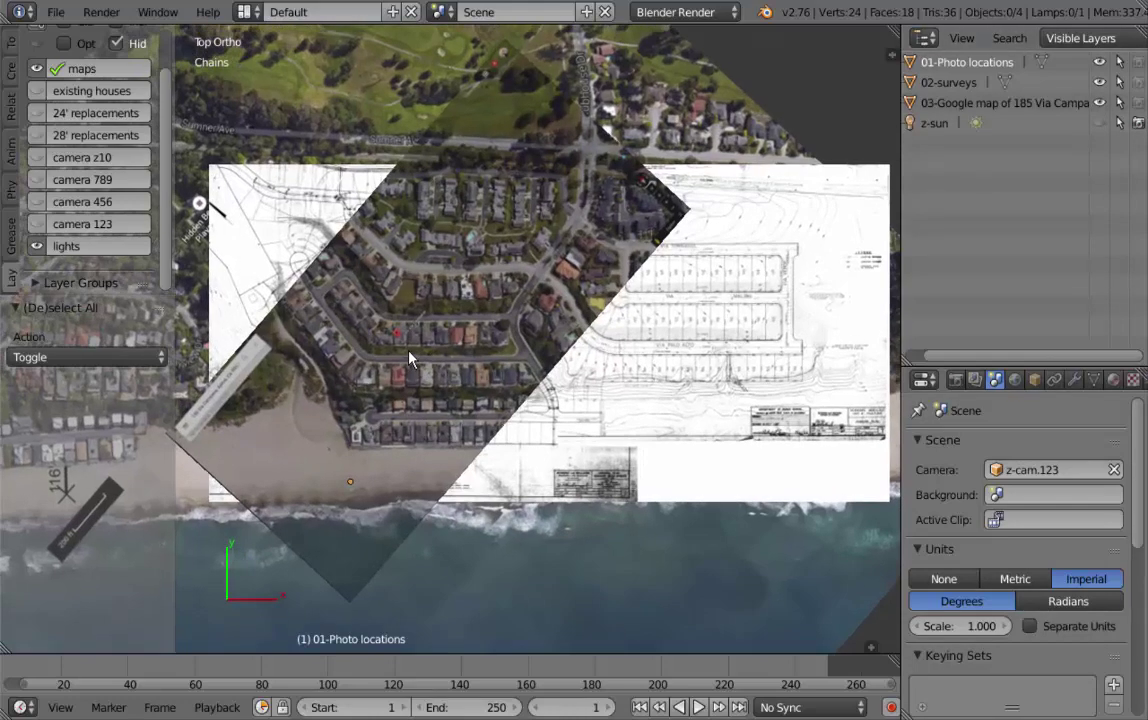
scroll(408, 358, up, 6)
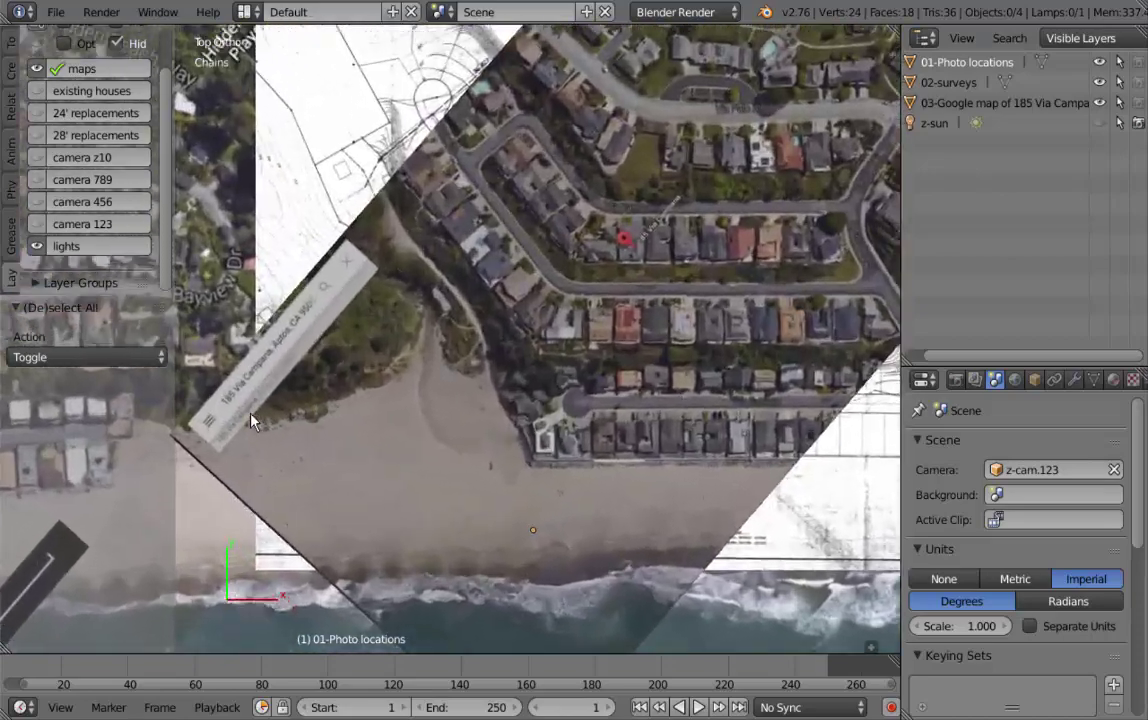
scroll(318, 366, down, 4)
scroll(492, 402, up, 5)
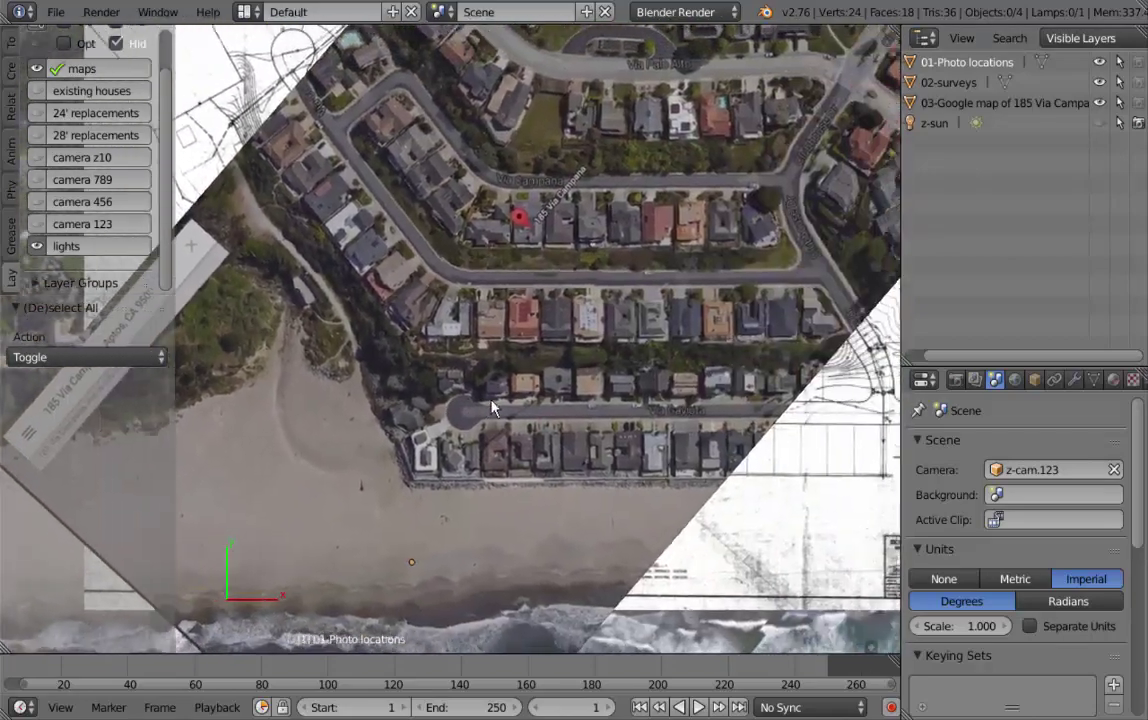
scroll(466, 265, up, 3)
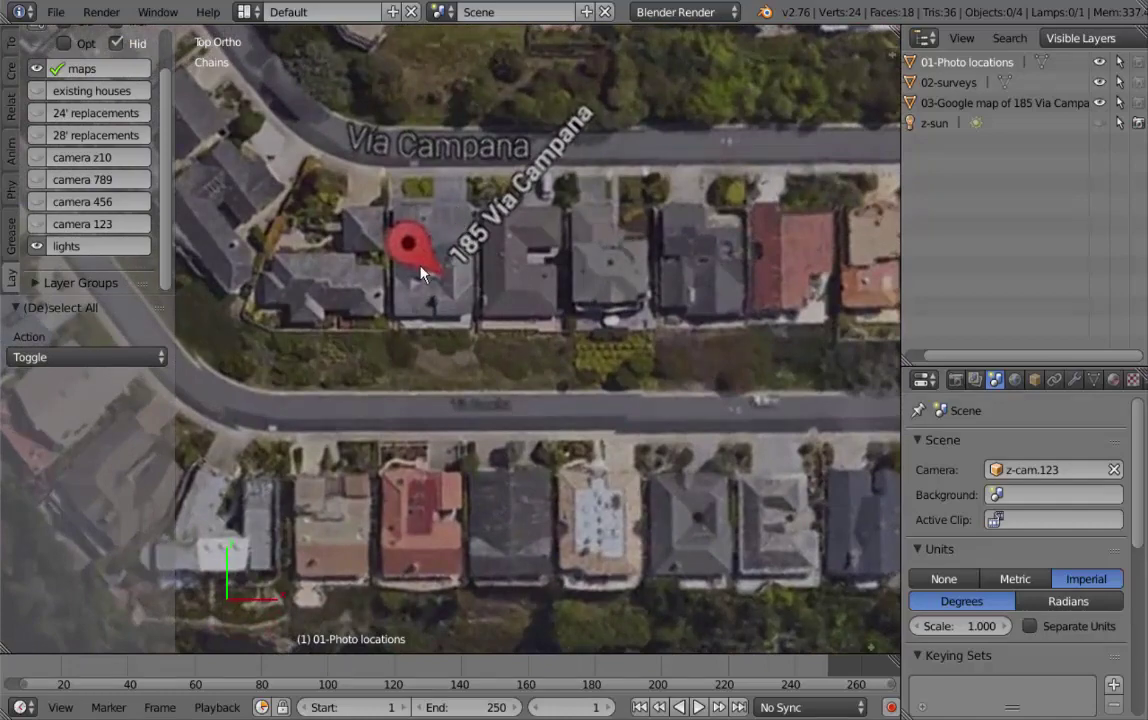
scroll(420, 272, down, 3)
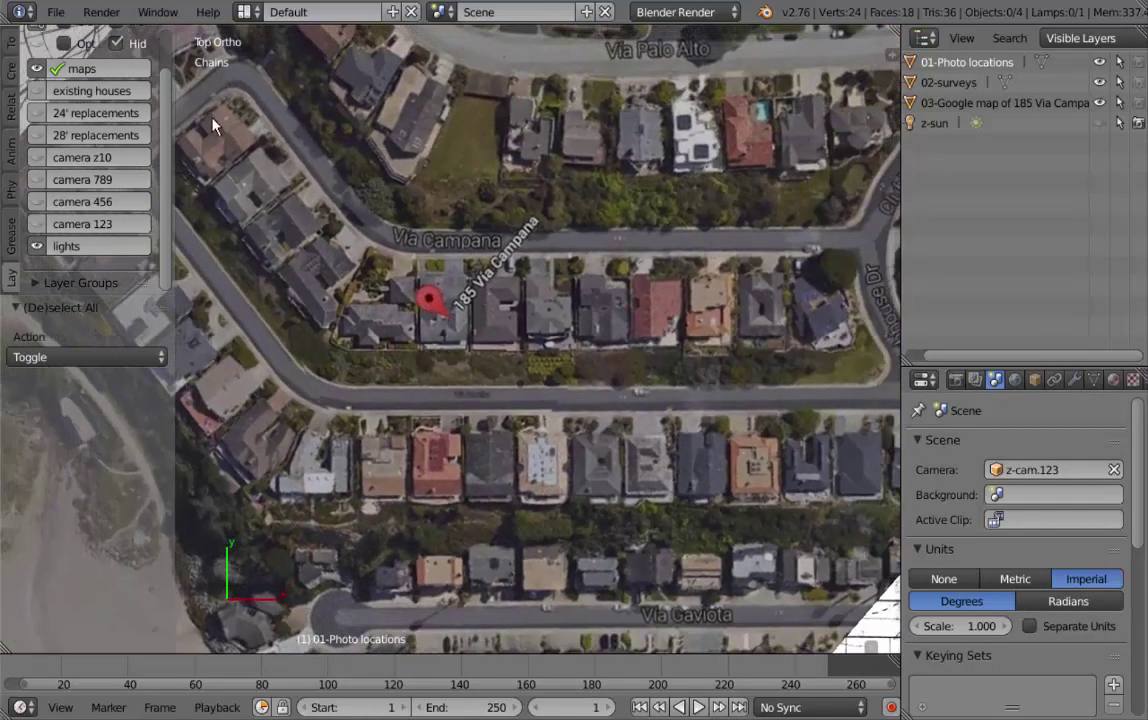
scroll(600, 290, down, 1)
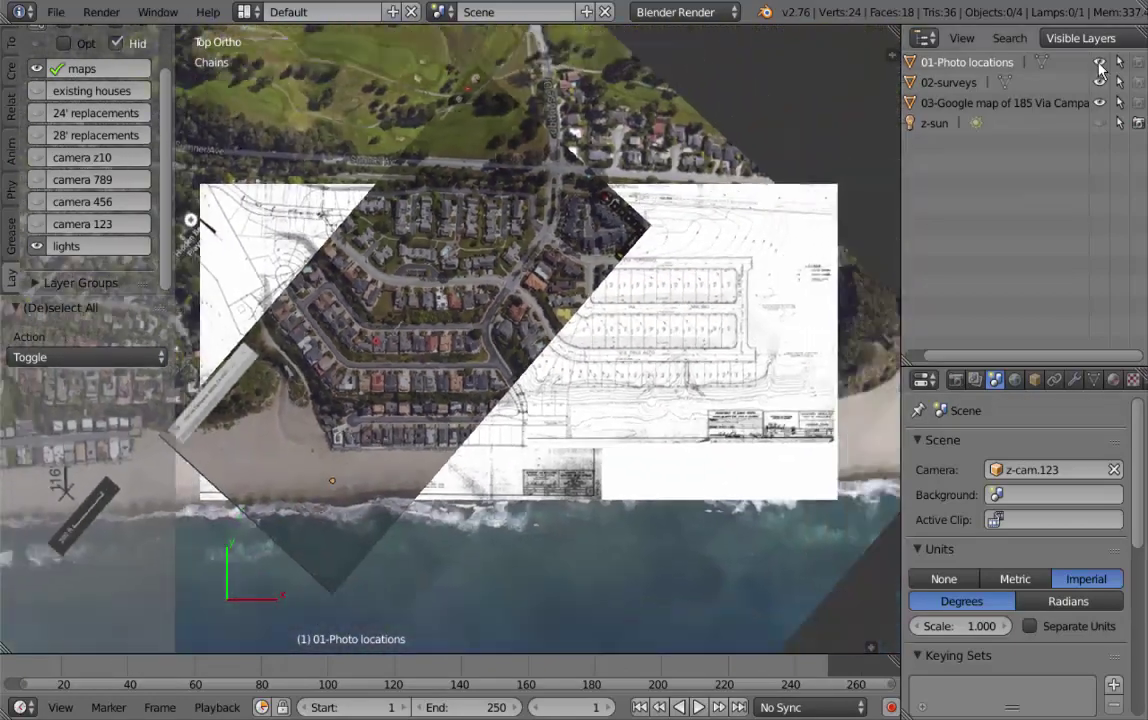
- Hide the 02-surveys drawing, enable the existing houses layer, and zoom out over the street
click(1100, 82)
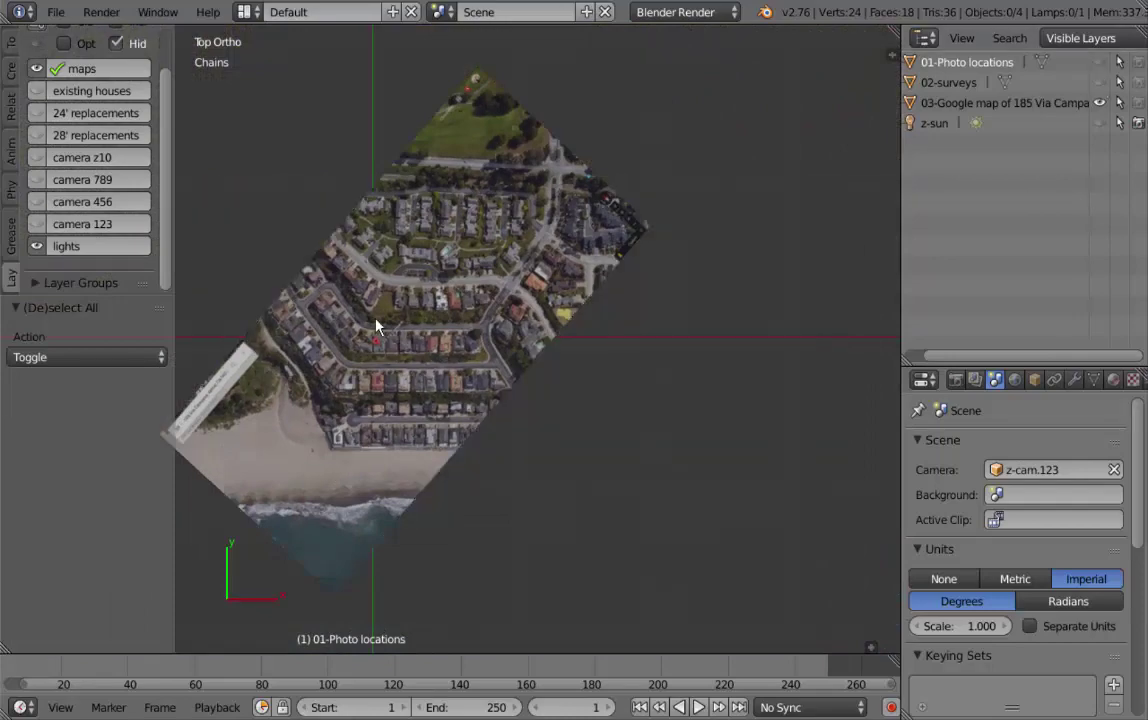
scroll(448, 322, up, 2)
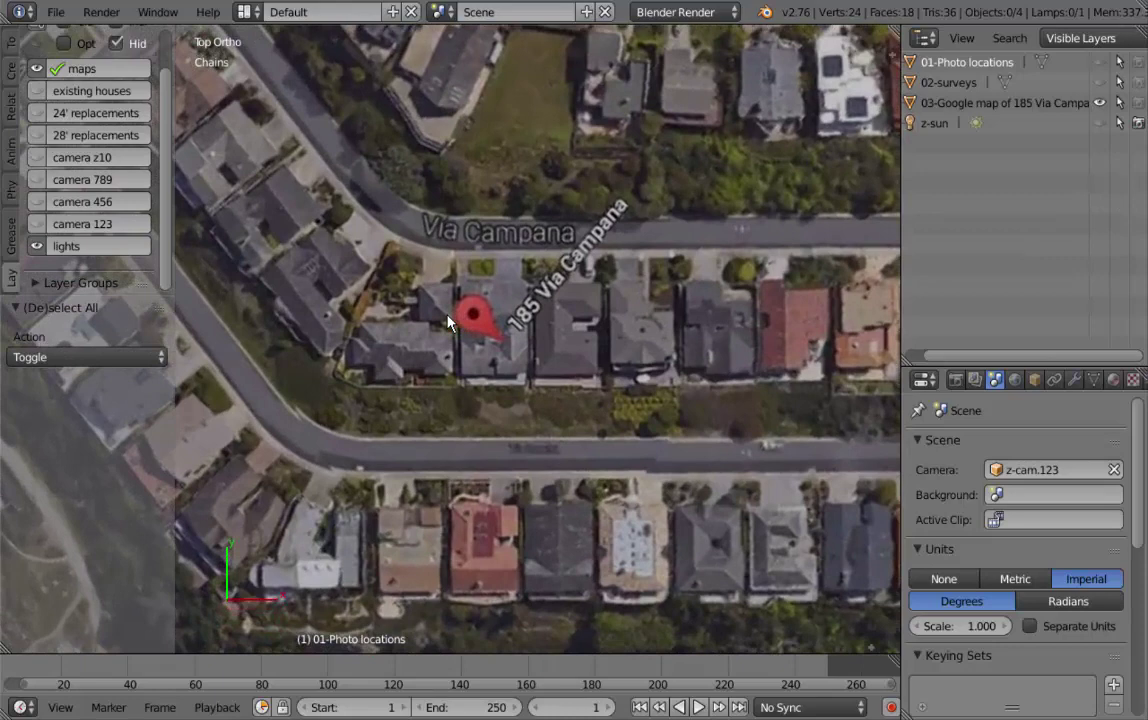
click(37, 91)
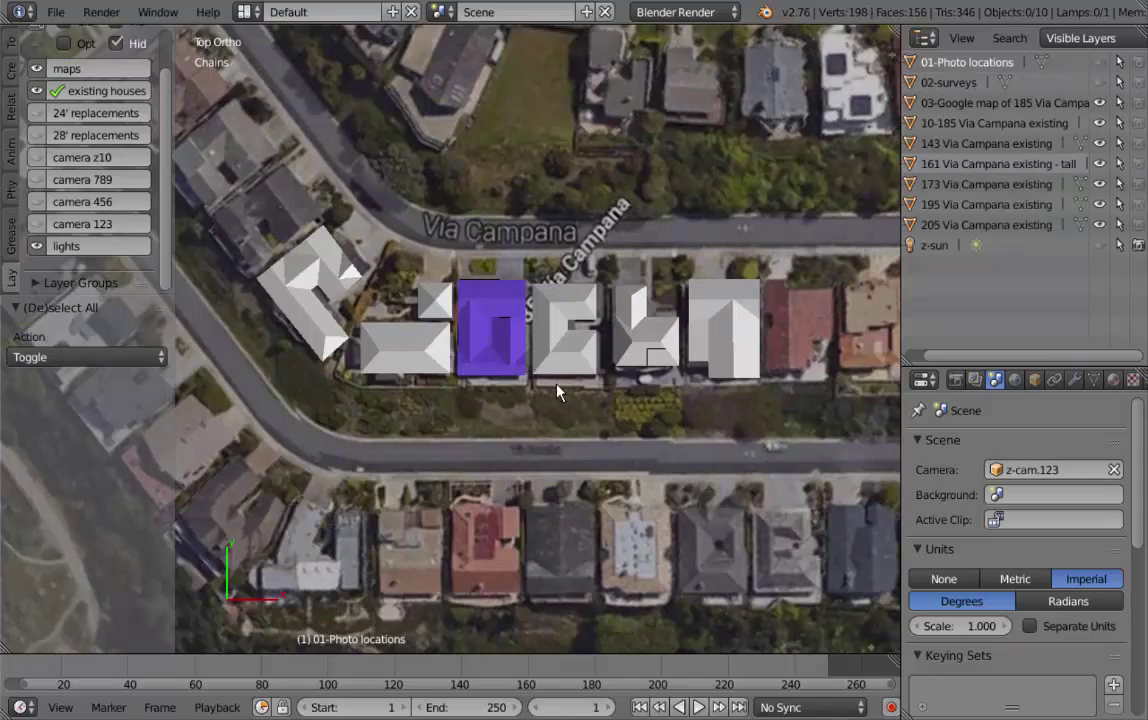
scroll(557, 392, down, 2)
scroll(557, 392, down, 2)
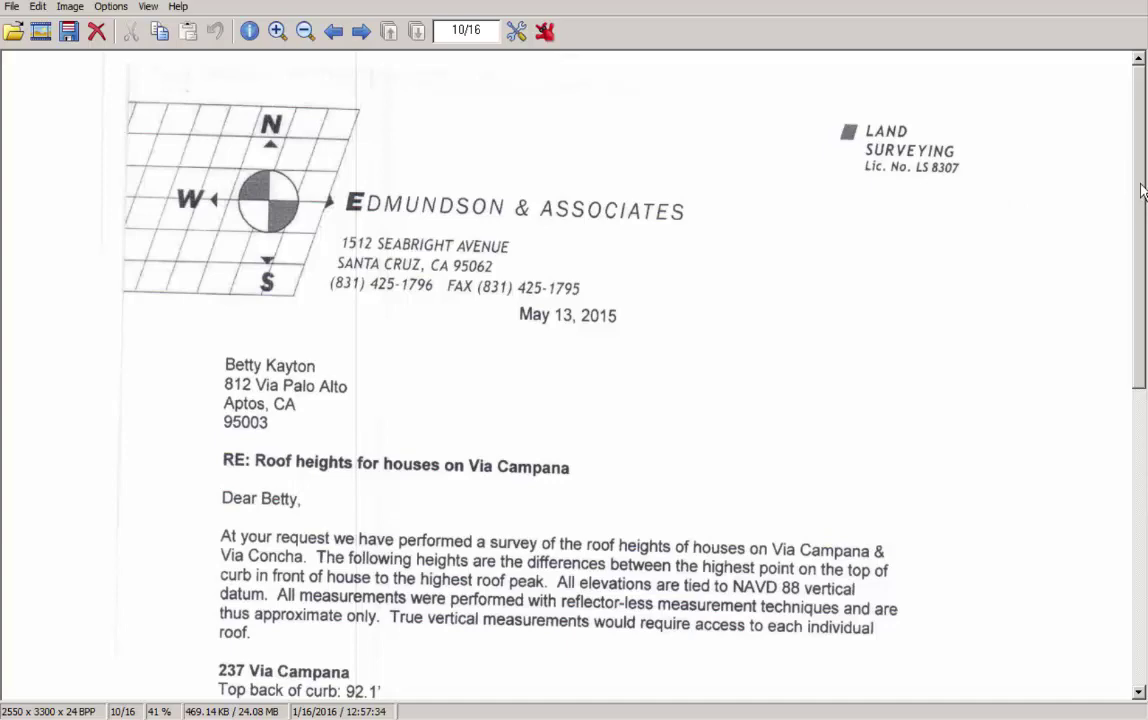
- Scroll down through the surveyor's roof-height letter to reach page 11/16
drag(1143, 190, 1130, 430)
scroll(392, 146, down, 1)
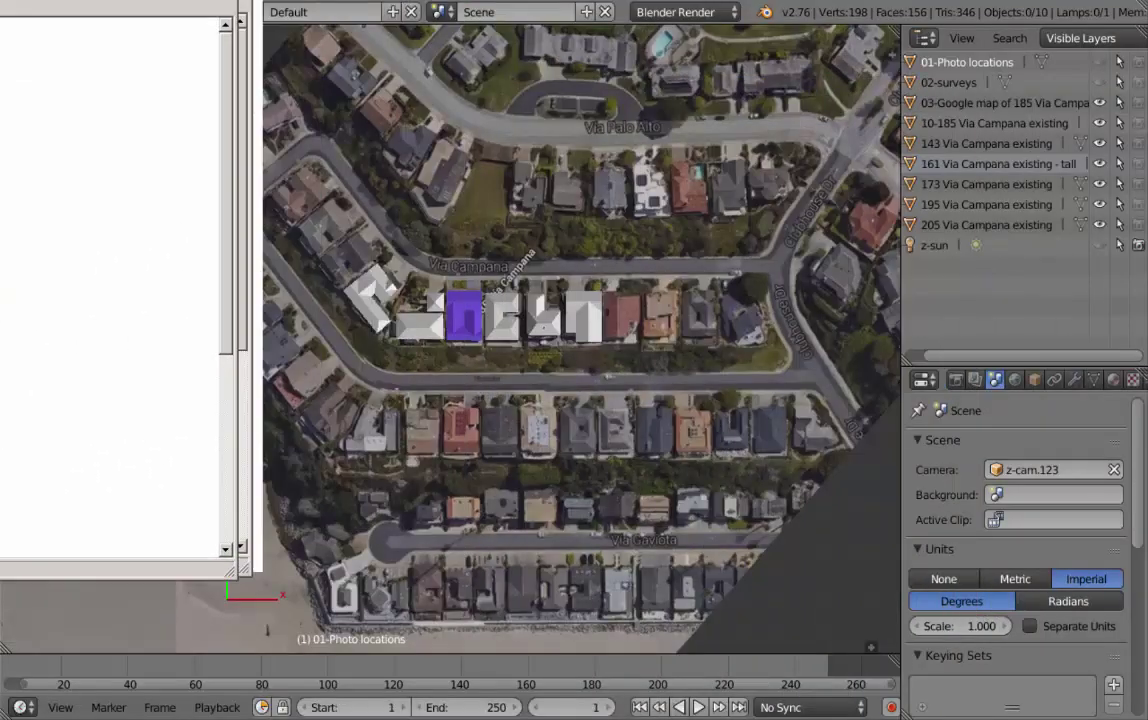
drag(437, 333, 470, 408)
right_click(469, 395)
key(KP_5)
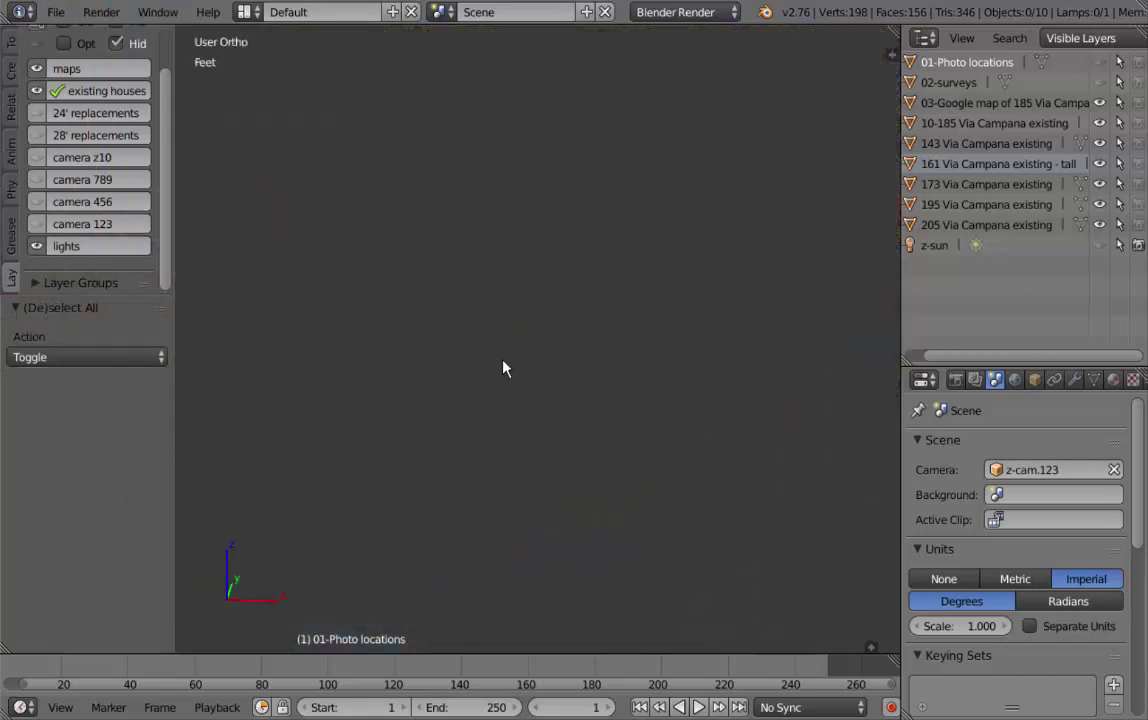
key(KP_Decimal)
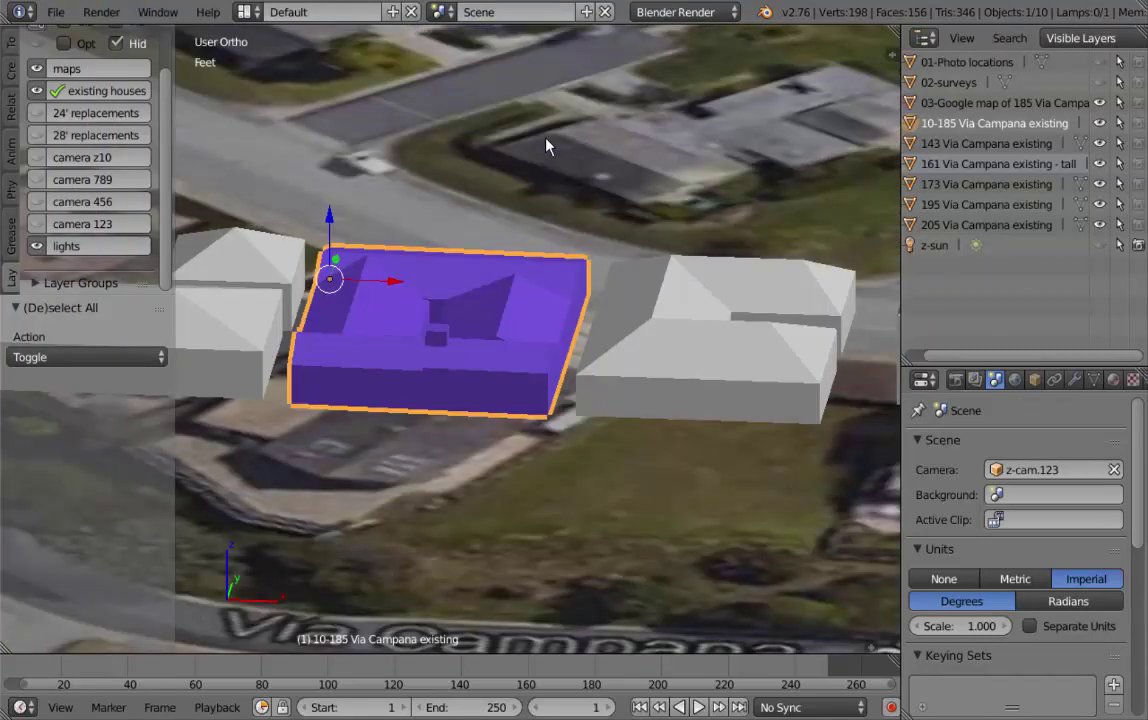
key(n)
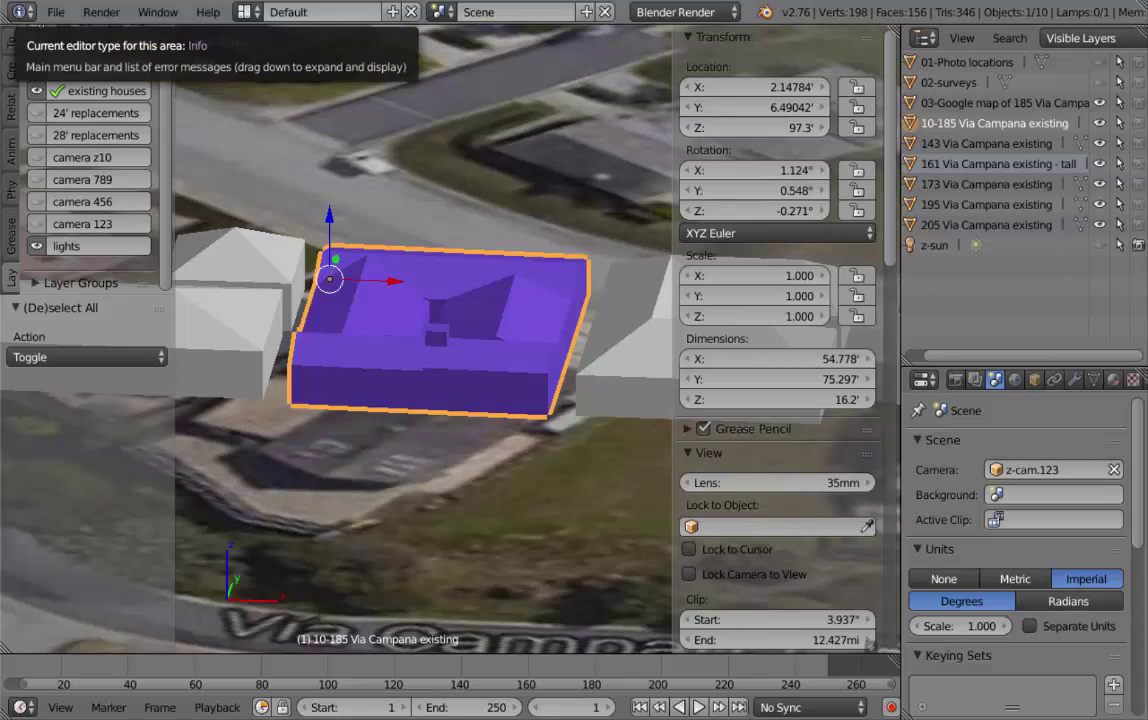
- Compare the model with the roof-height survey notes, then zoom around the house massings
key(alt+Tab)
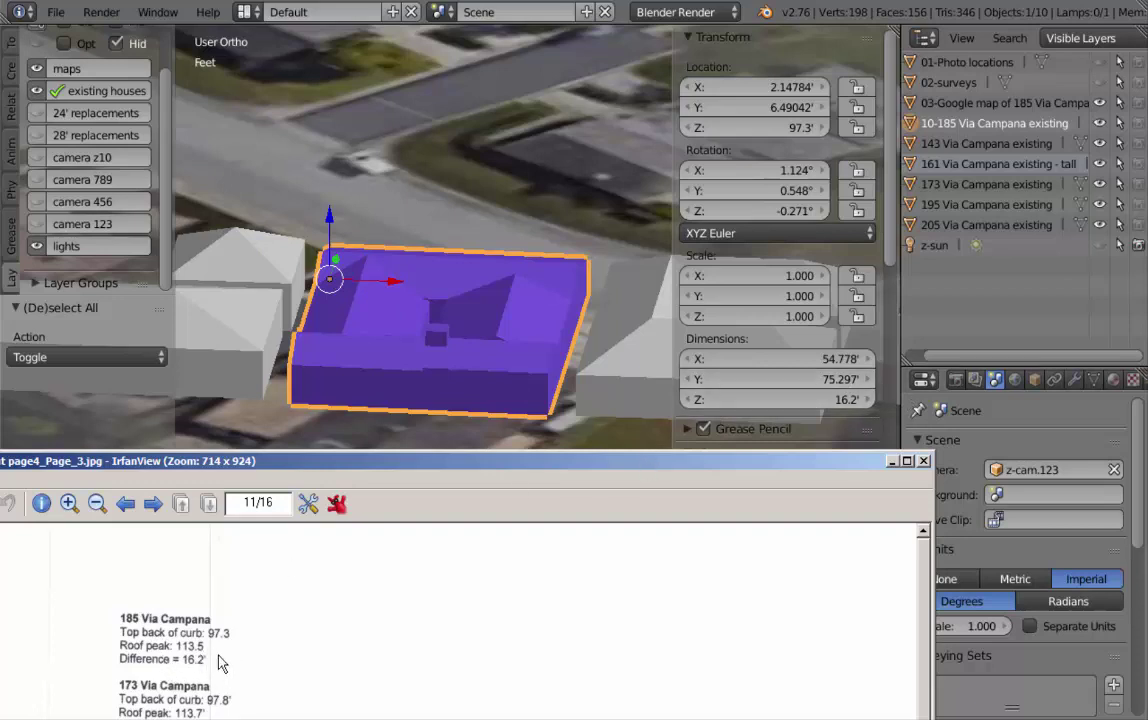
click(303, 422)
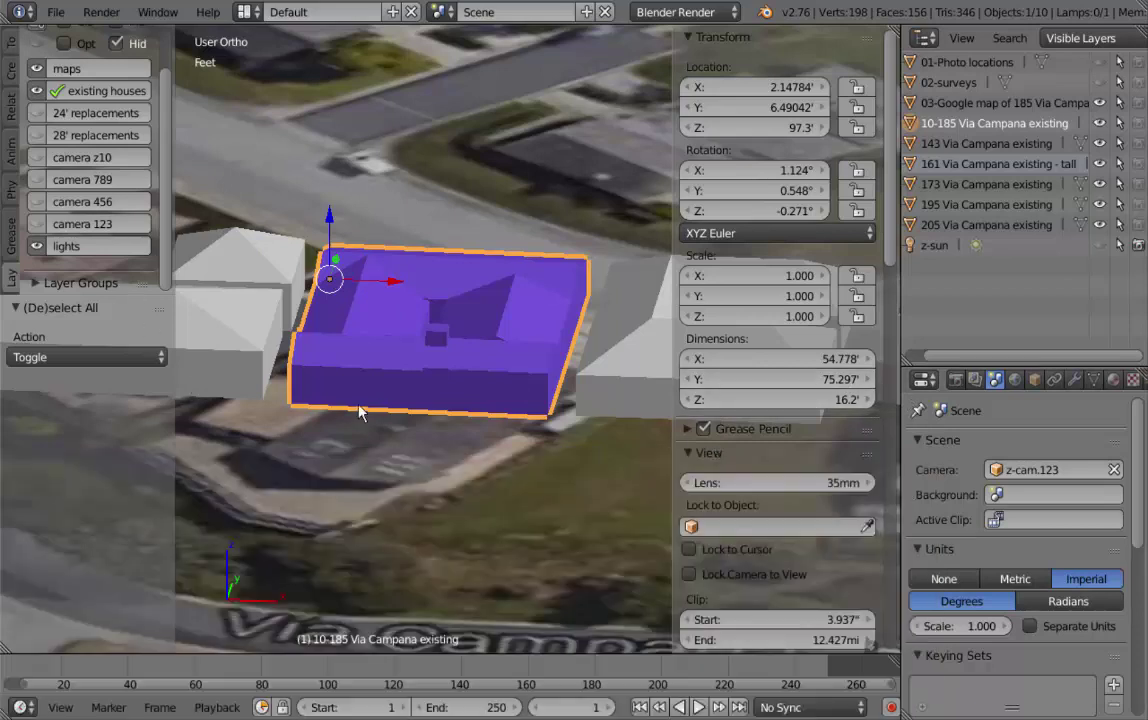
scroll(492, 290, down, 10)
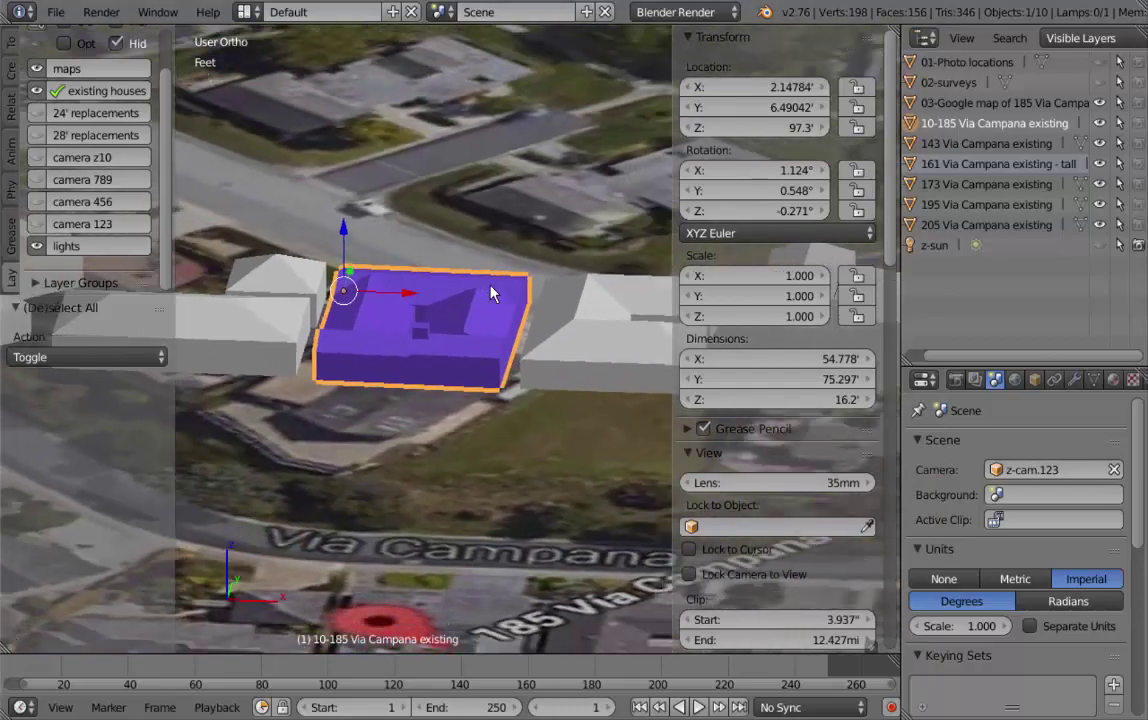
scroll(492, 300, up, 6)
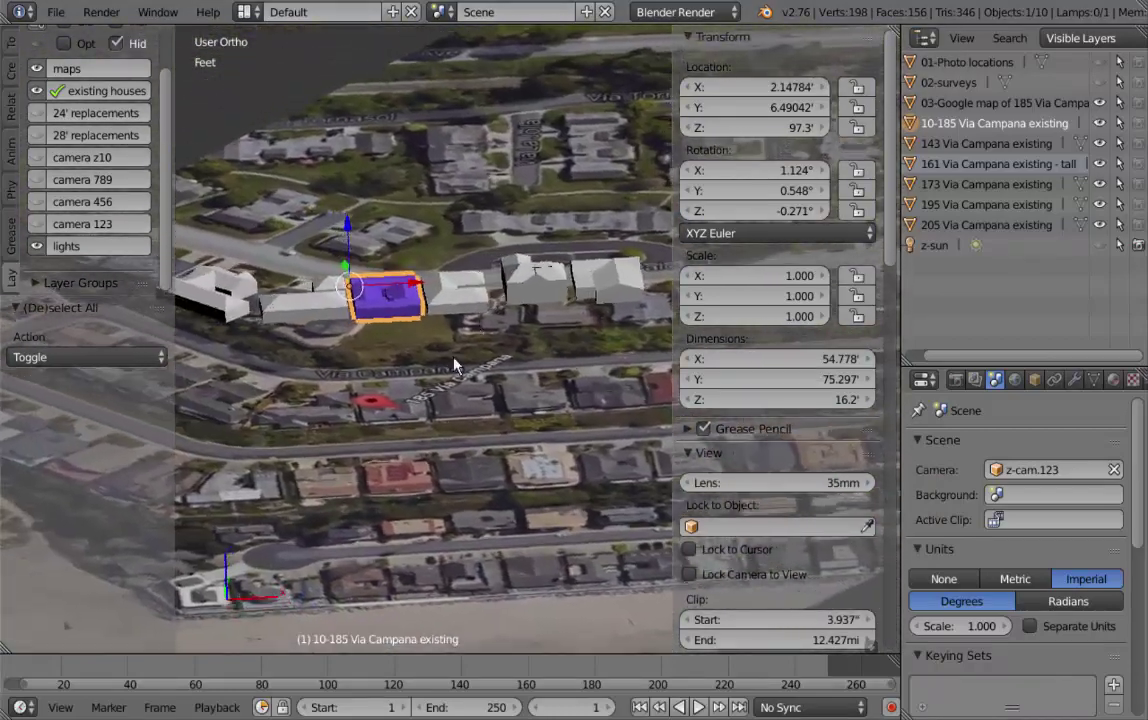
scroll(321, 385, up, 4)
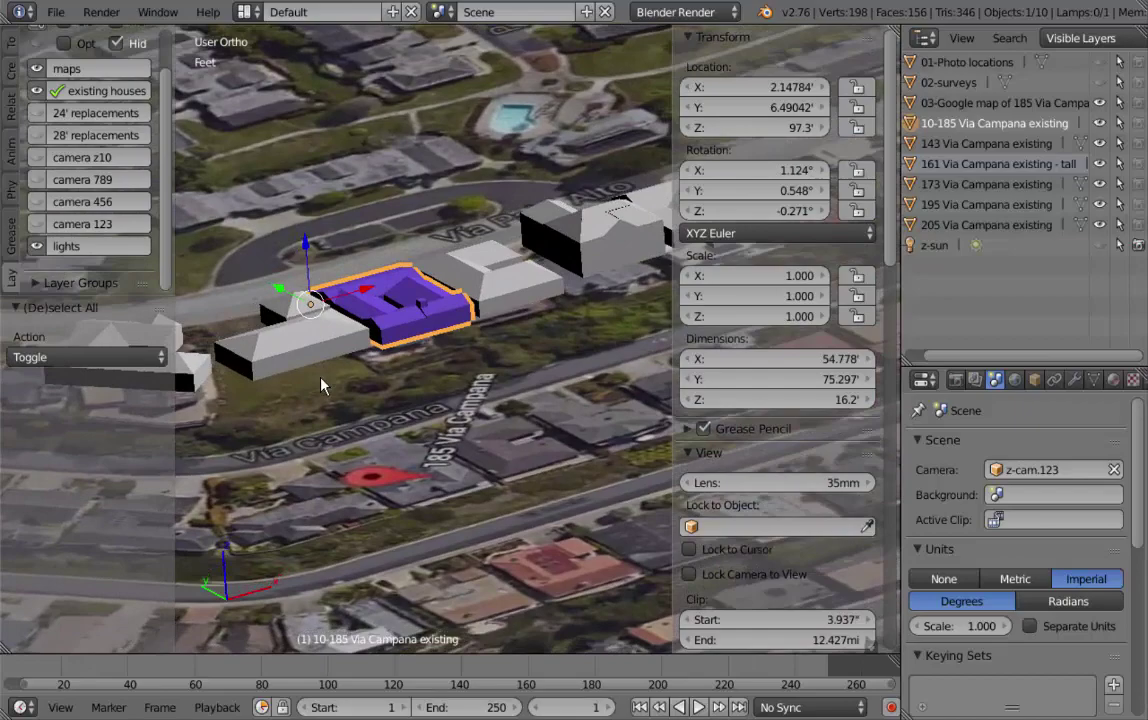
scroll(321, 385, down, 5)
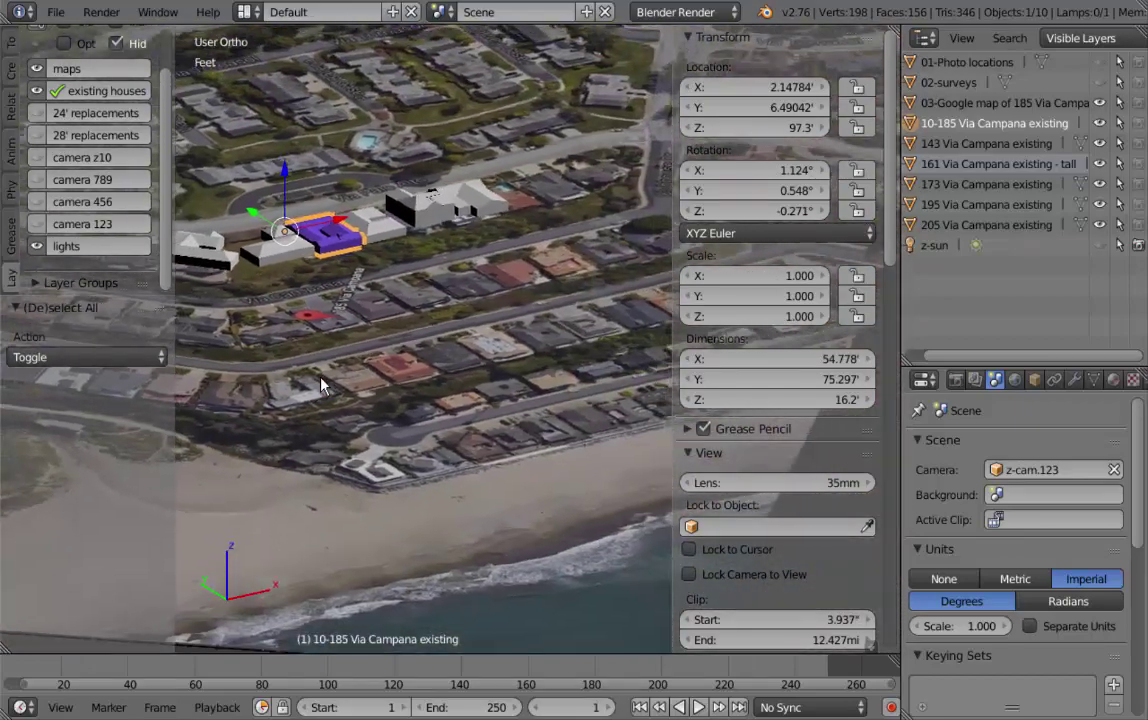
scroll(321, 385, up, 1)
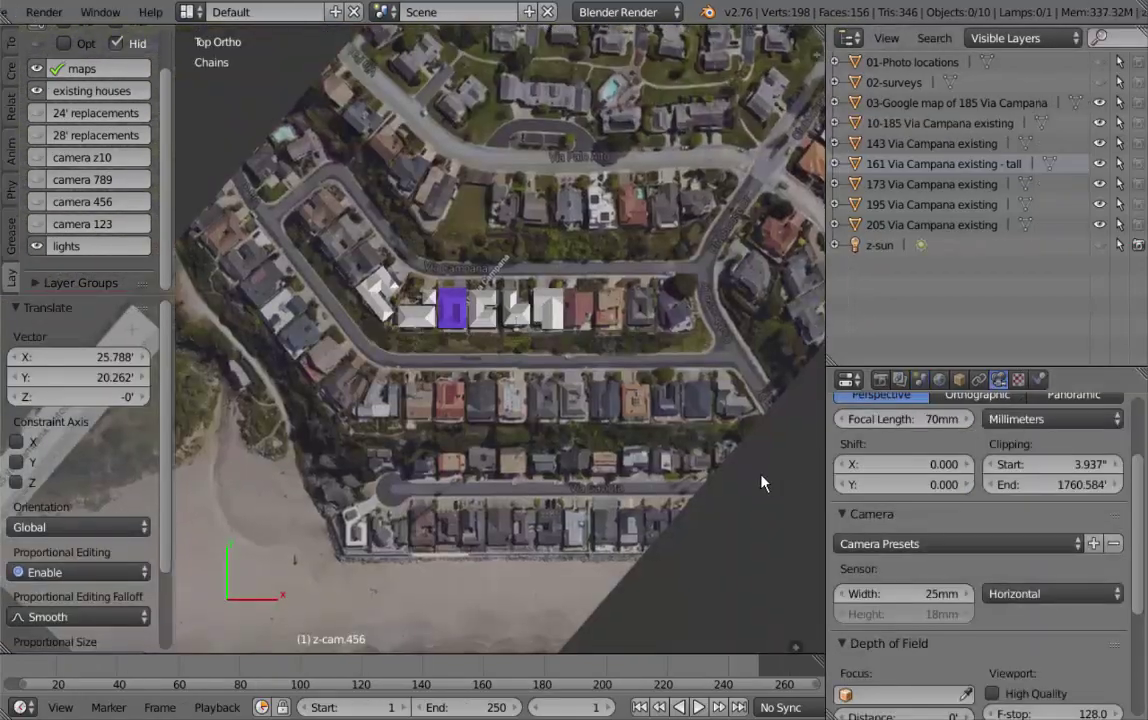
scroll(761, 483, up, 4)
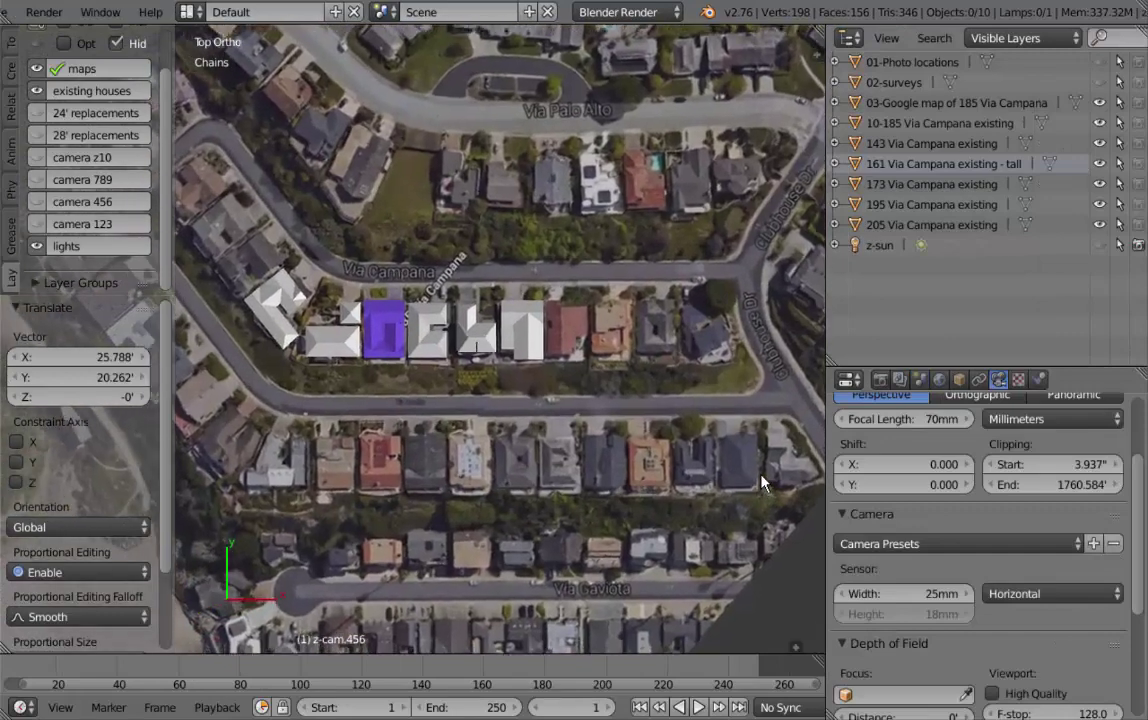
- Zoom the top ortho map in and back out over the Via Campana house row
scroll(761, 483, up, 3)
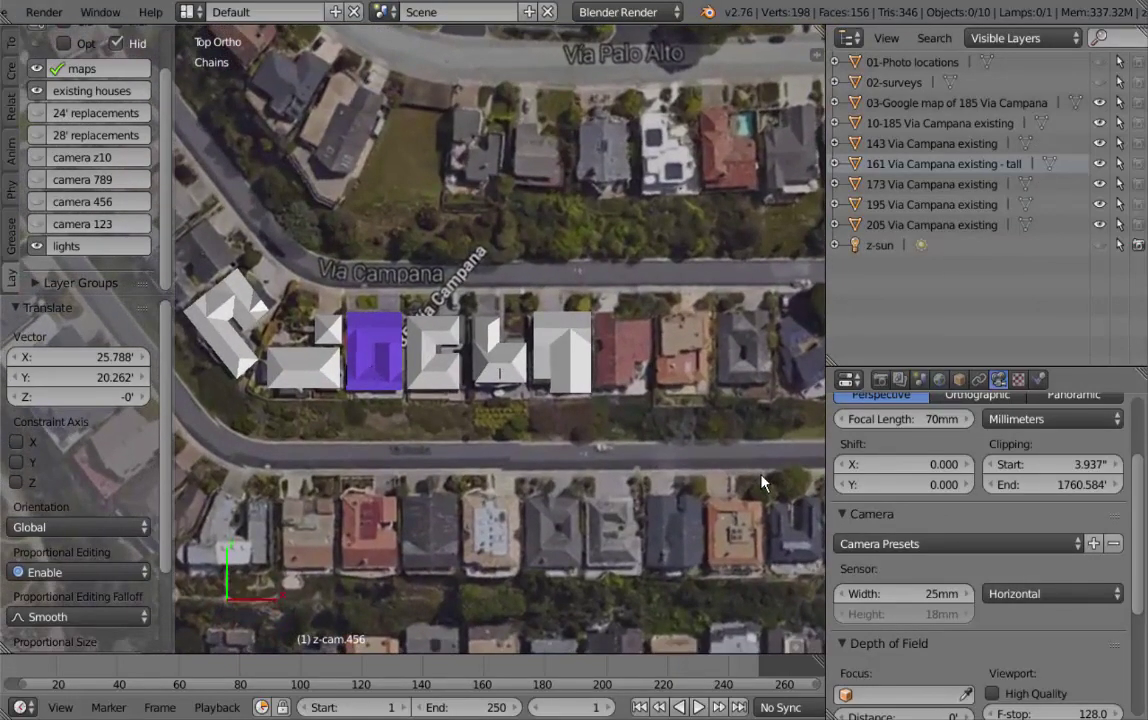
scroll(761, 483, down, 3)
scroll(761, 483, down, 3)
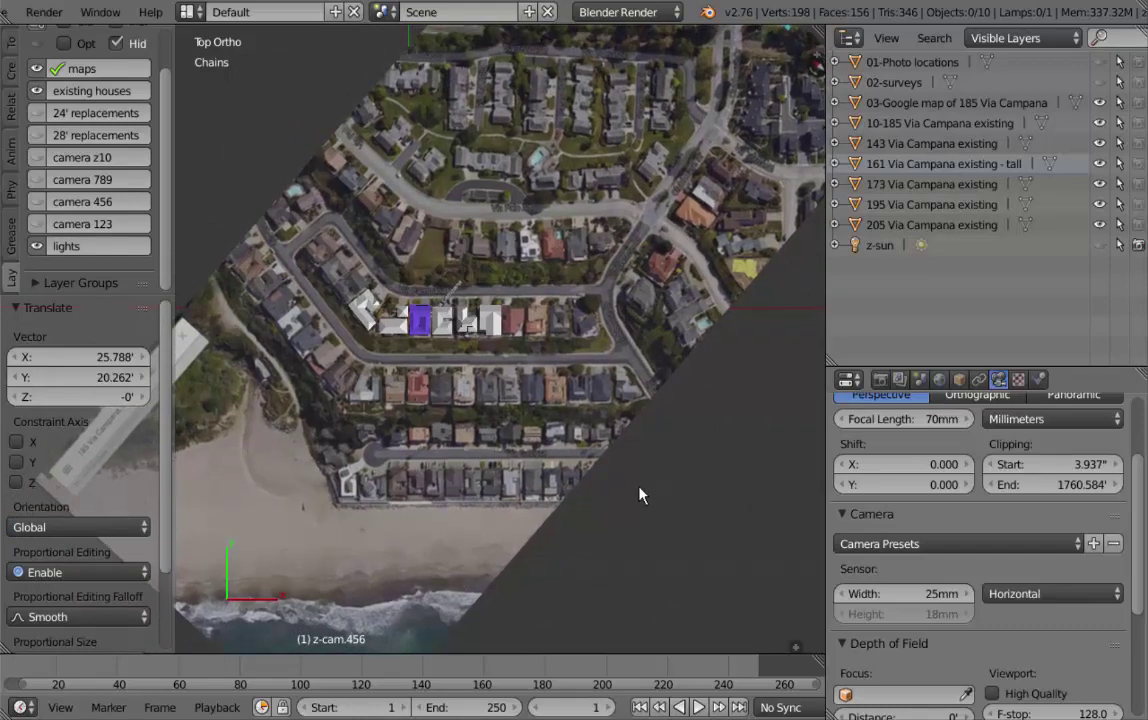
click(90, 201)
key(KP_Decimal)
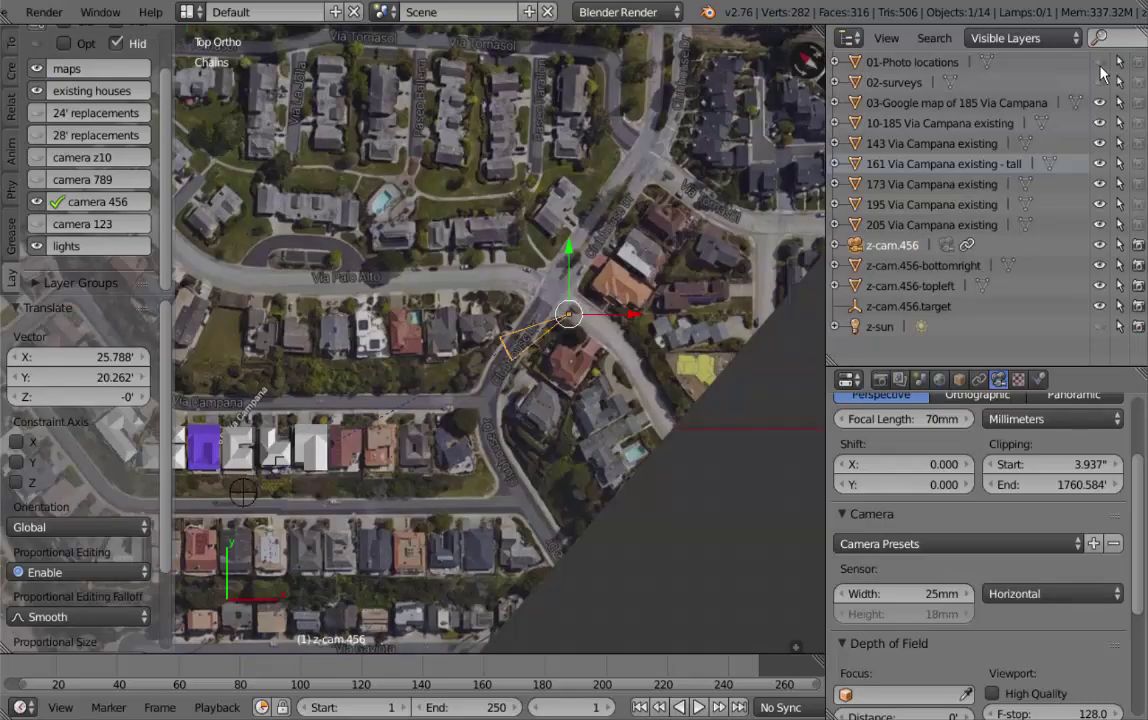
scroll(565, 383, up, 2)
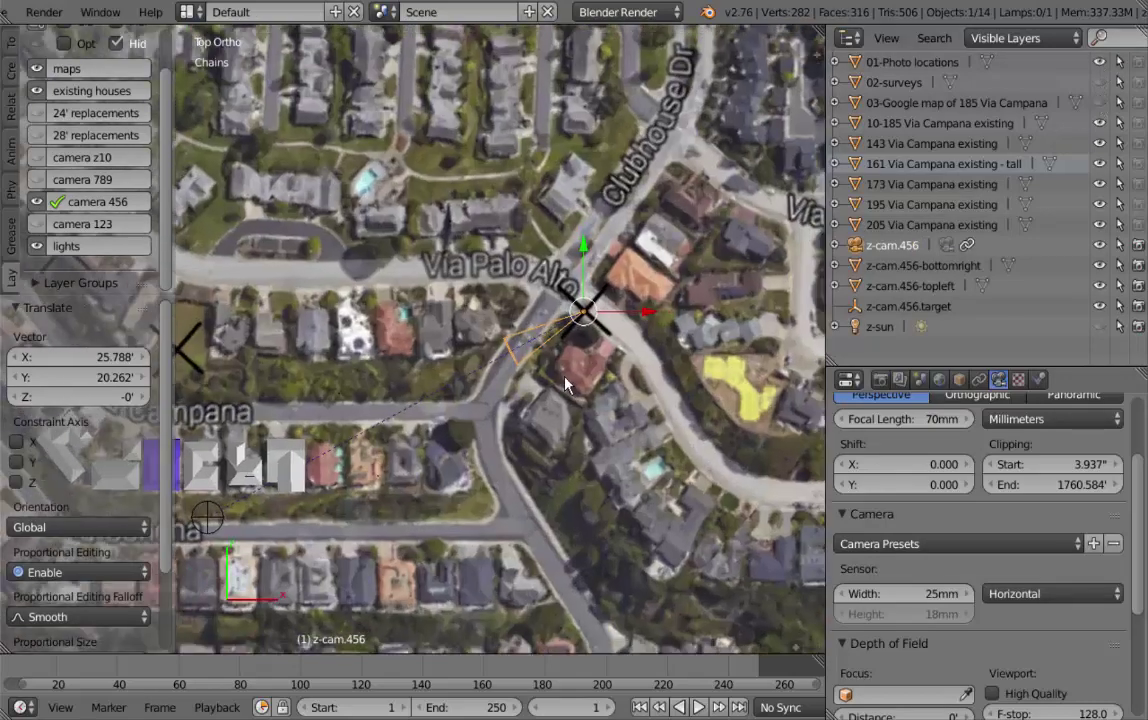
scroll(595, 285, up, 4)
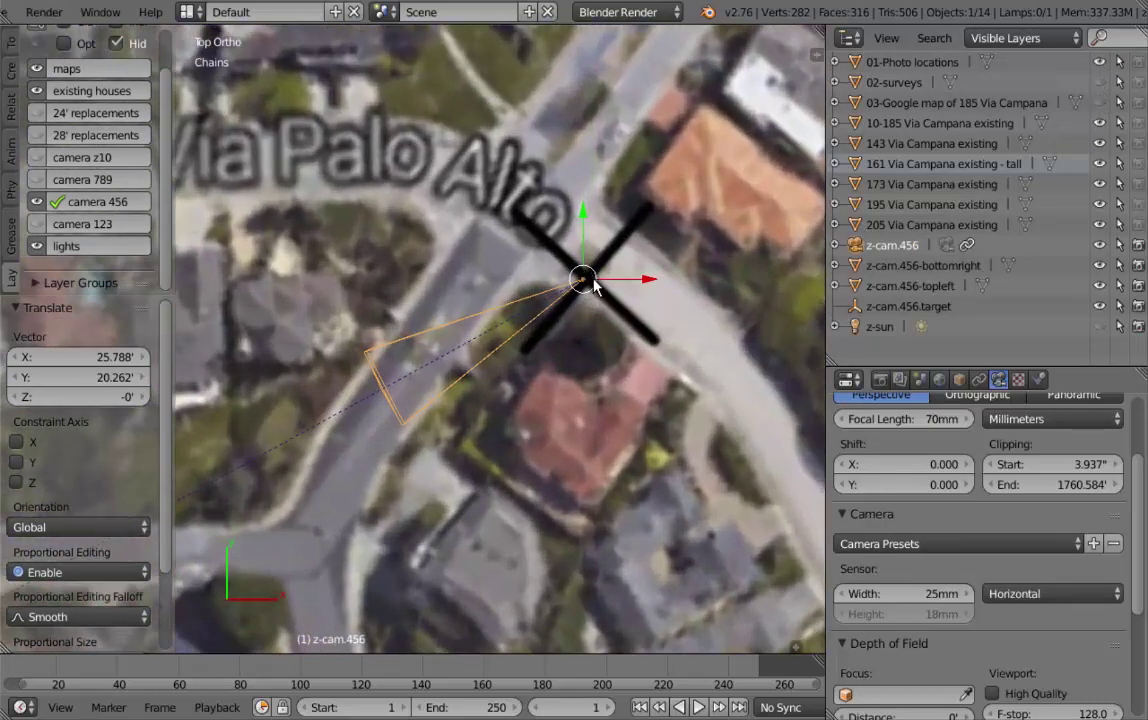
scroll(597, 311, up, 1)
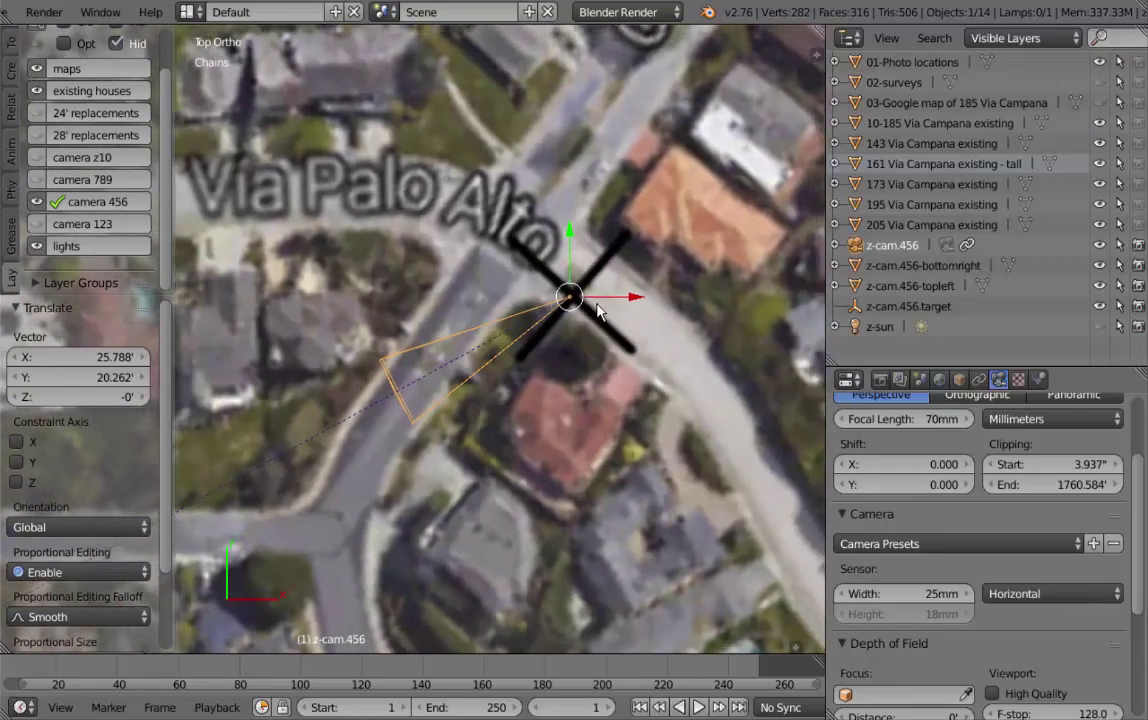
scroll(597, 311, down, 5)
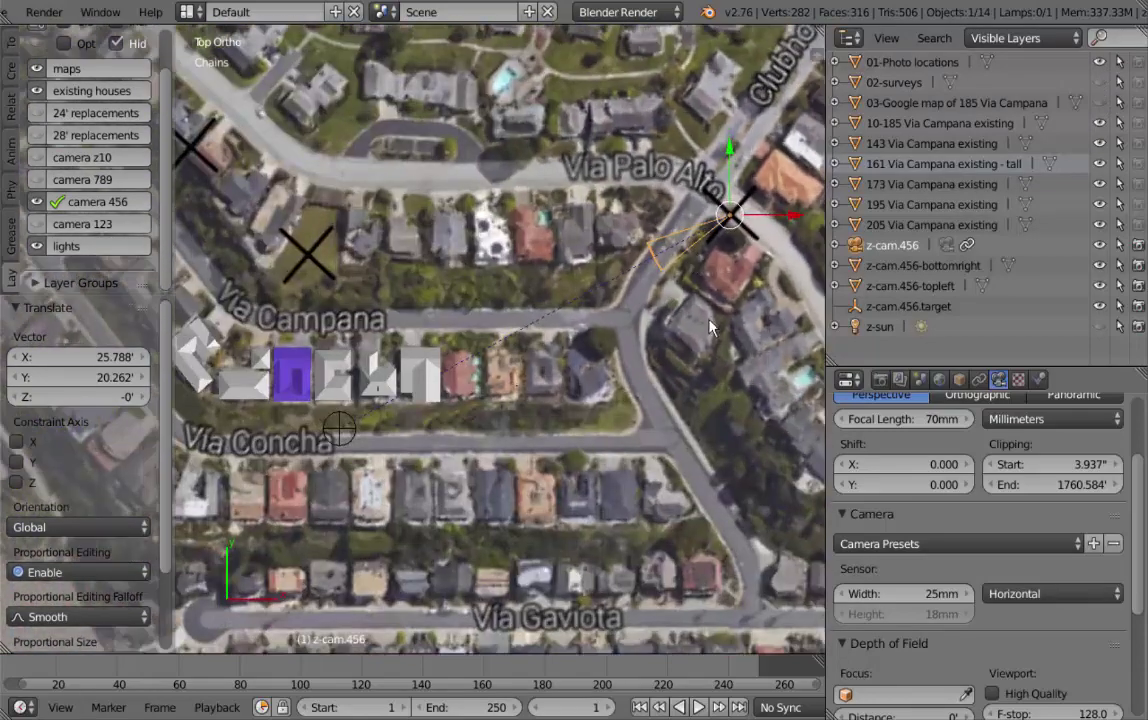
scroll(1140, 477, up, 1)
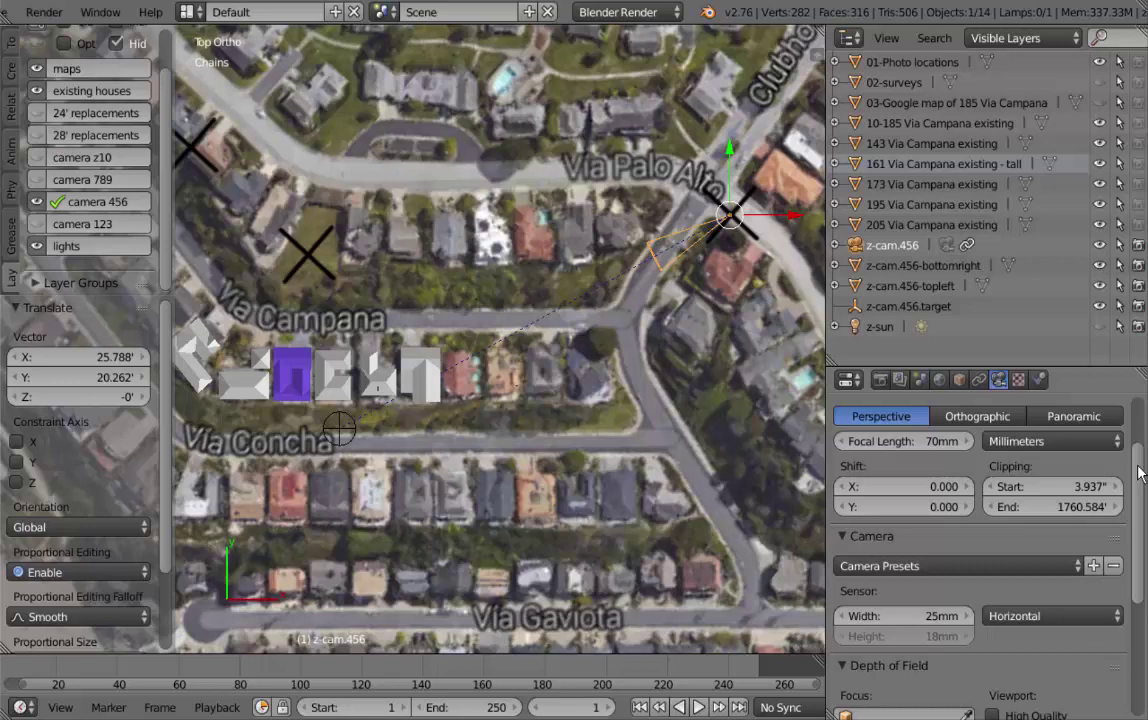
scroll(1140, 477, up, 2)
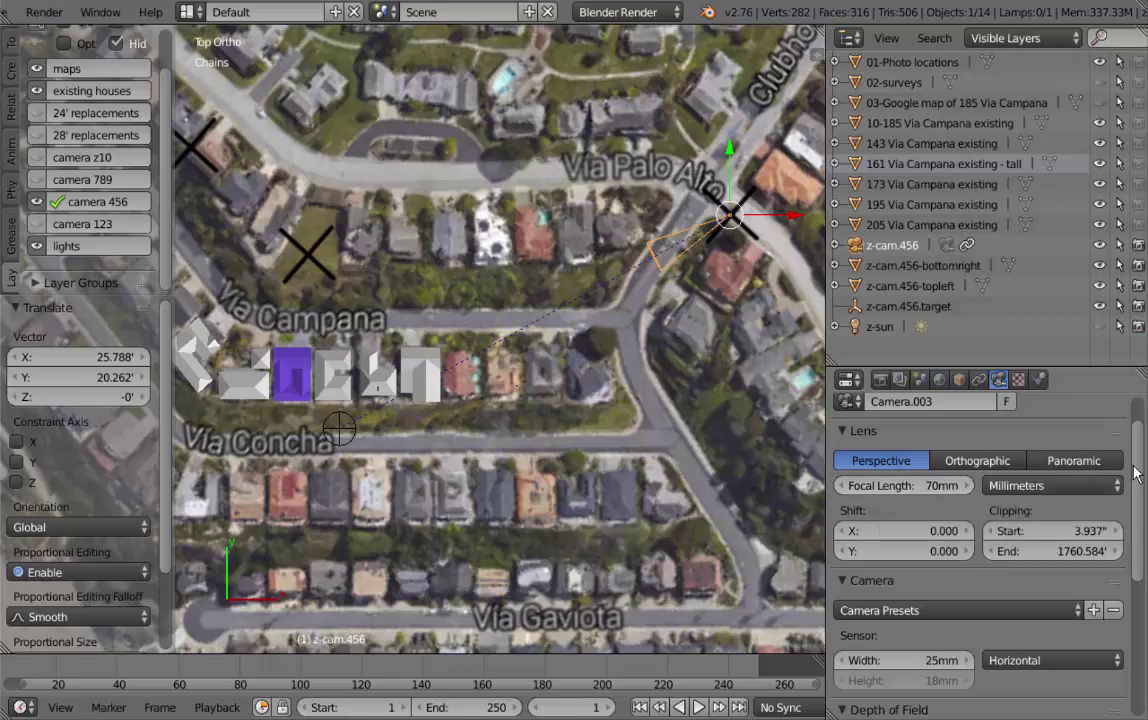
scroll(1140, 481, down, 1)
scroll(1140, 481, down, 5)
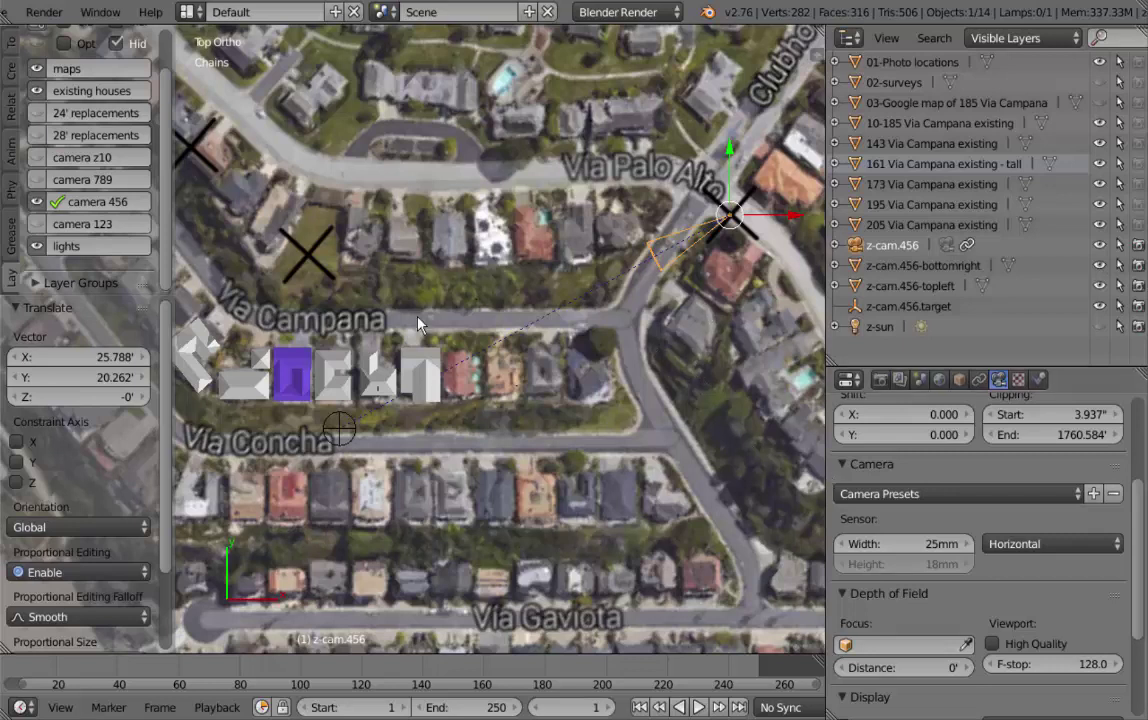
scroll(708, 218, up, 1)
- Zoom the camera z-cam.123 view of the wireframe houses over the street photo
scroll(708, 218, up, 1)
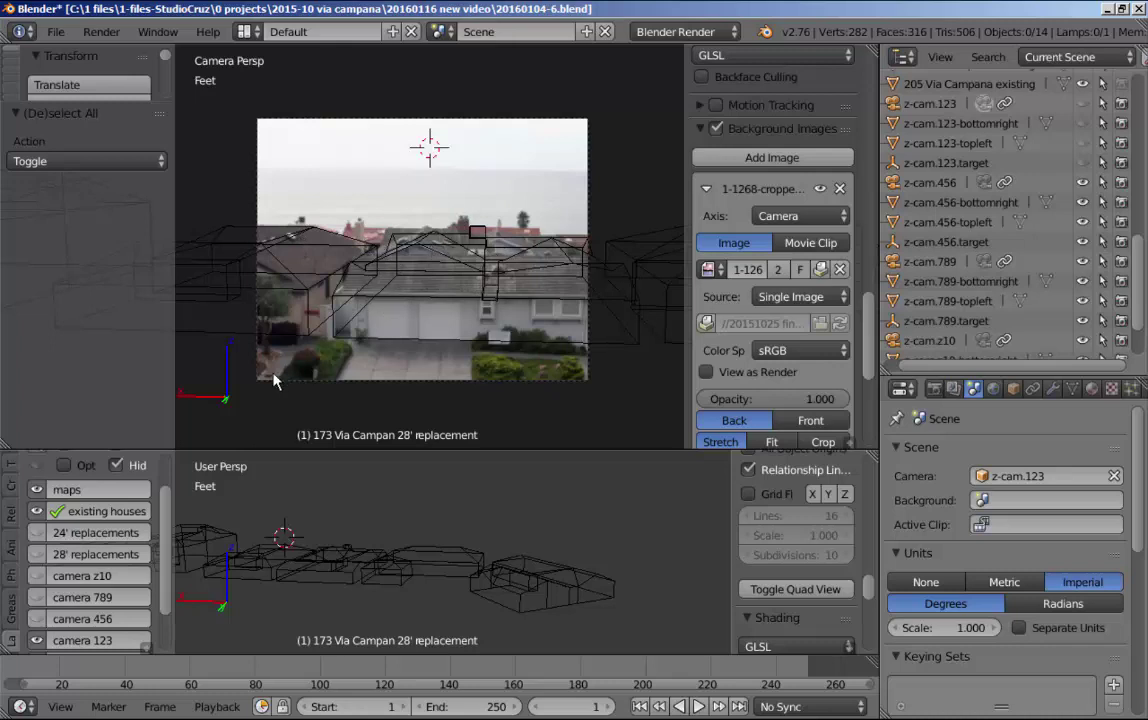
- Show the 24' replacements, hide existing houses, use solid shading, then switch to the 28' replacements layer
click(36, 532)
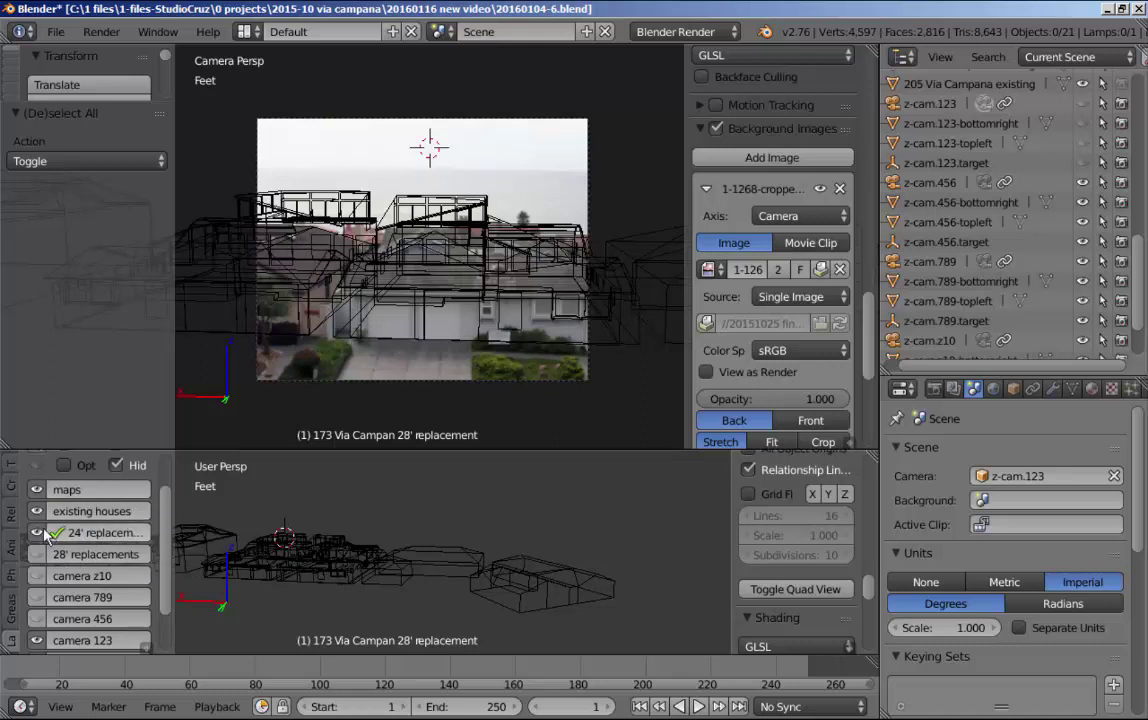
click(37, 511)
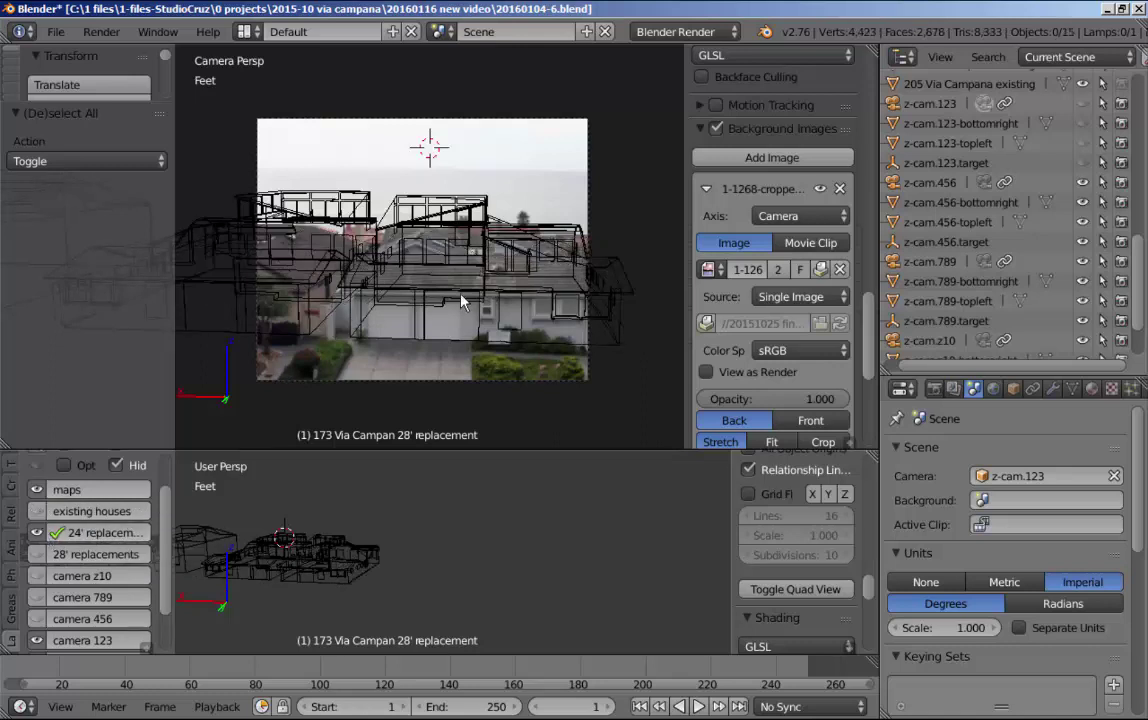
key(z)
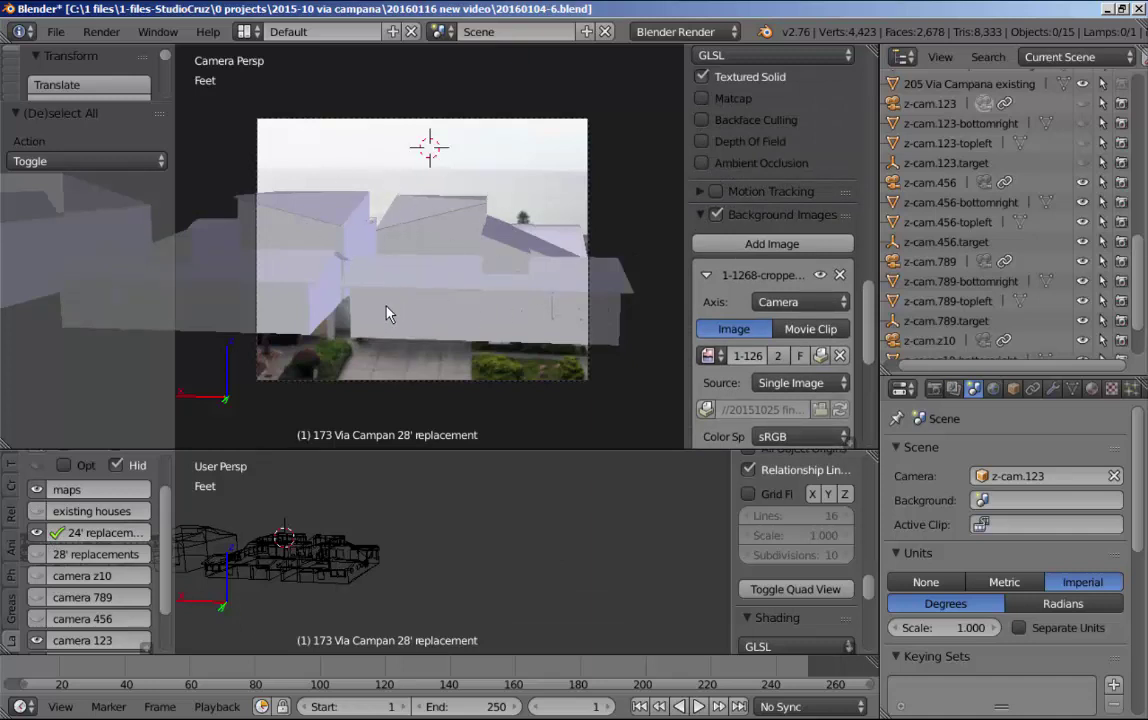
click(57, 554)
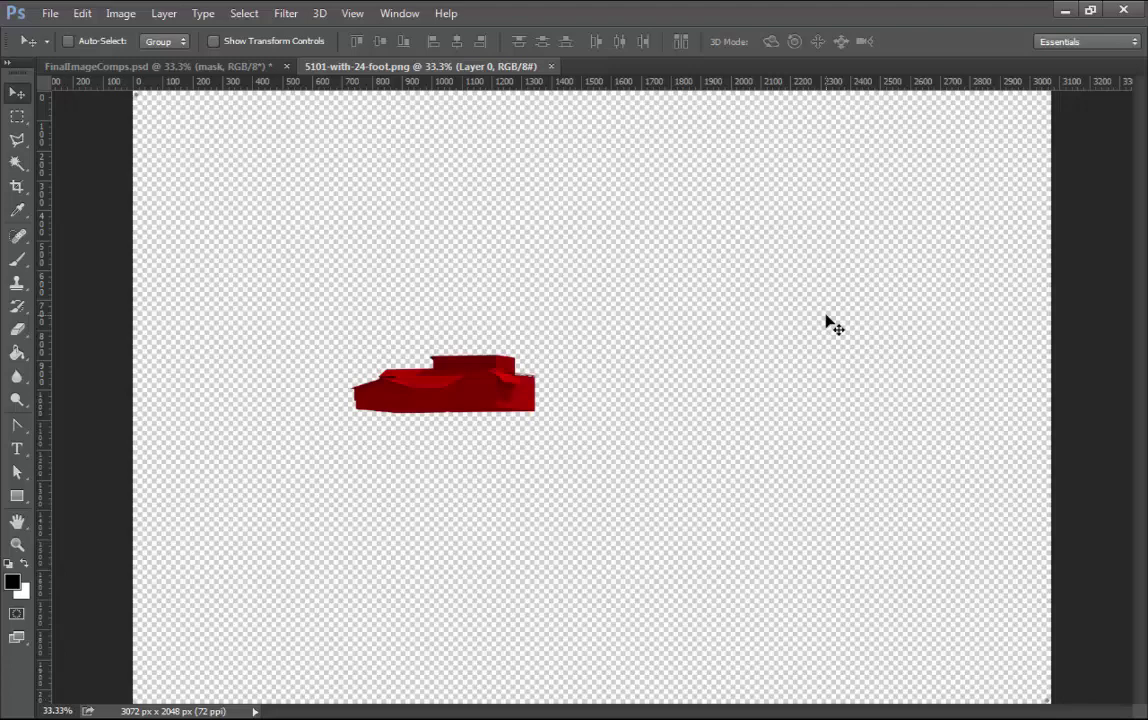
- Select the entire red 24-foot massing render in 5101-with-24-foot.png
key(ctrl+a)
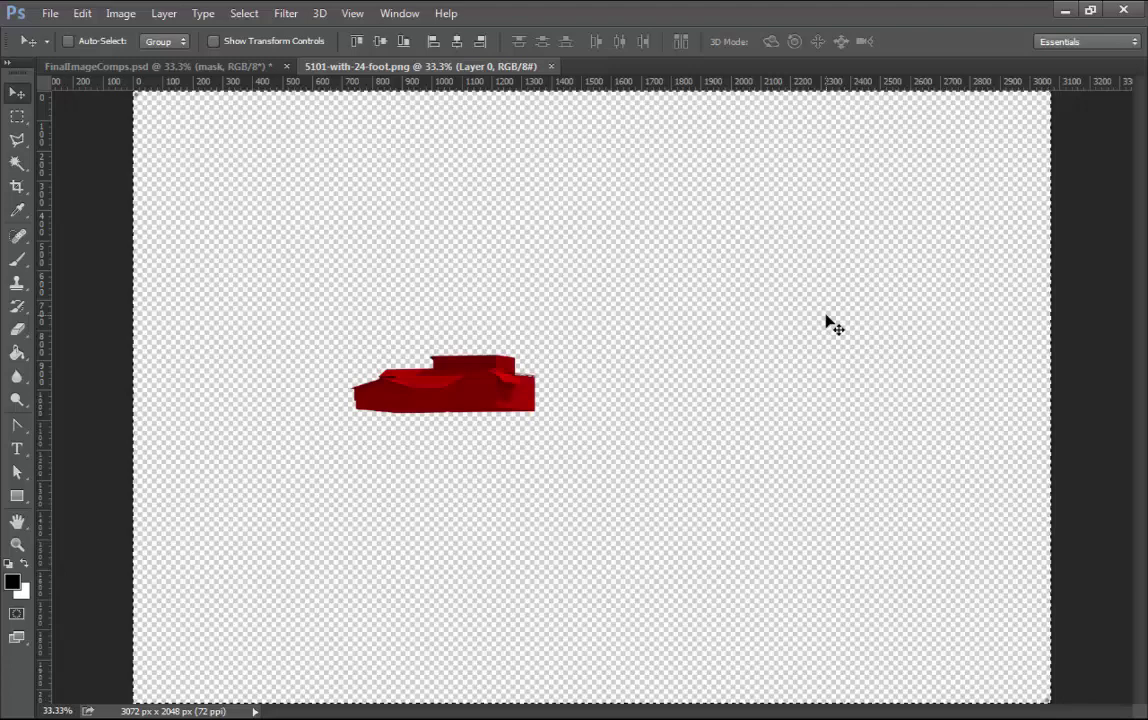
- Close the render and paste the red massing into FinalImageComps.psd as Layer 19
key(ctrl+w)
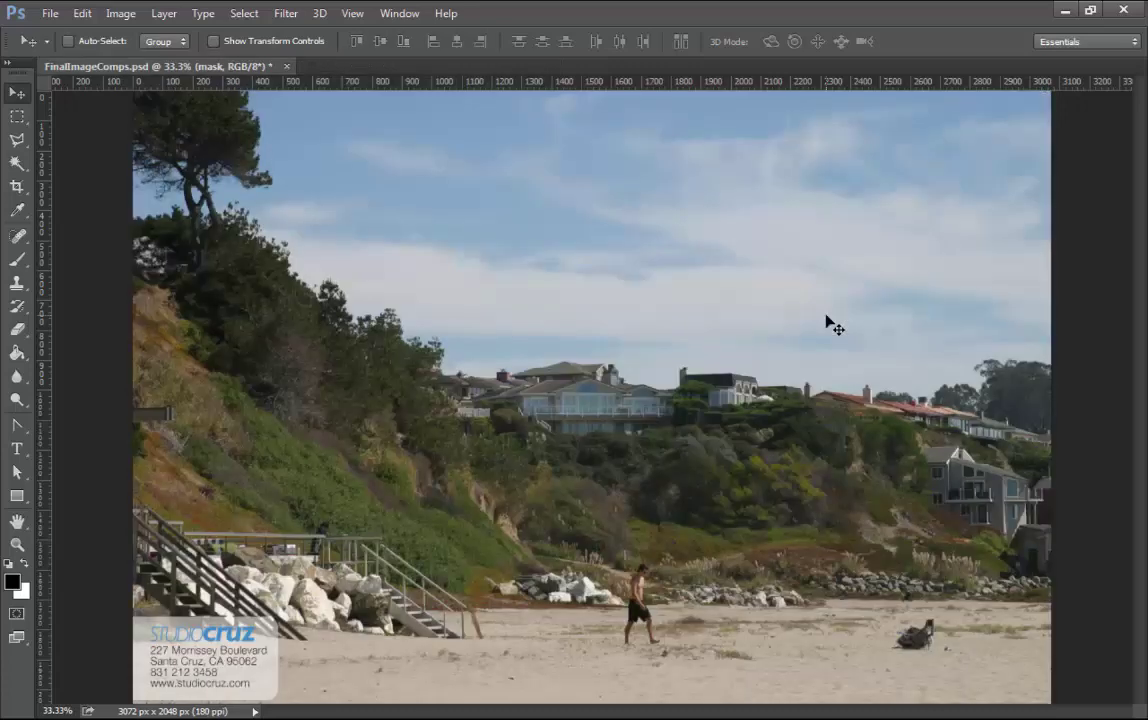
key(ctrl+v)
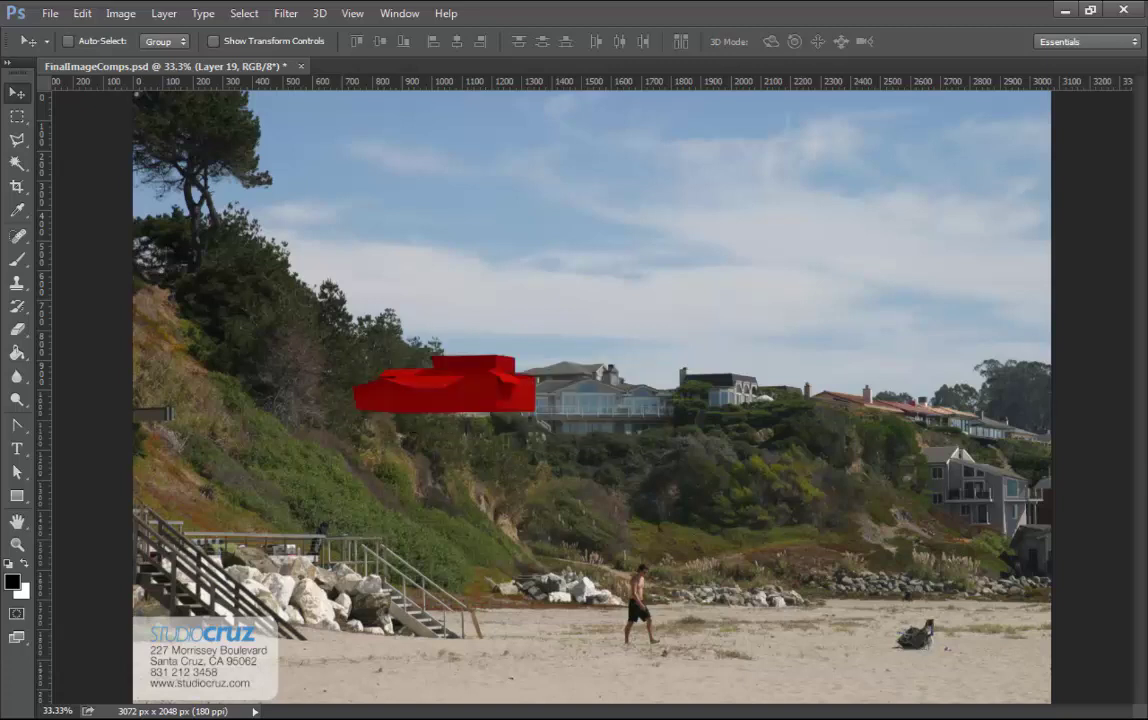
- Erase the red massing on Layer 19 where the foreground trees and existing house overlap it
key(ctrl+shift+d)
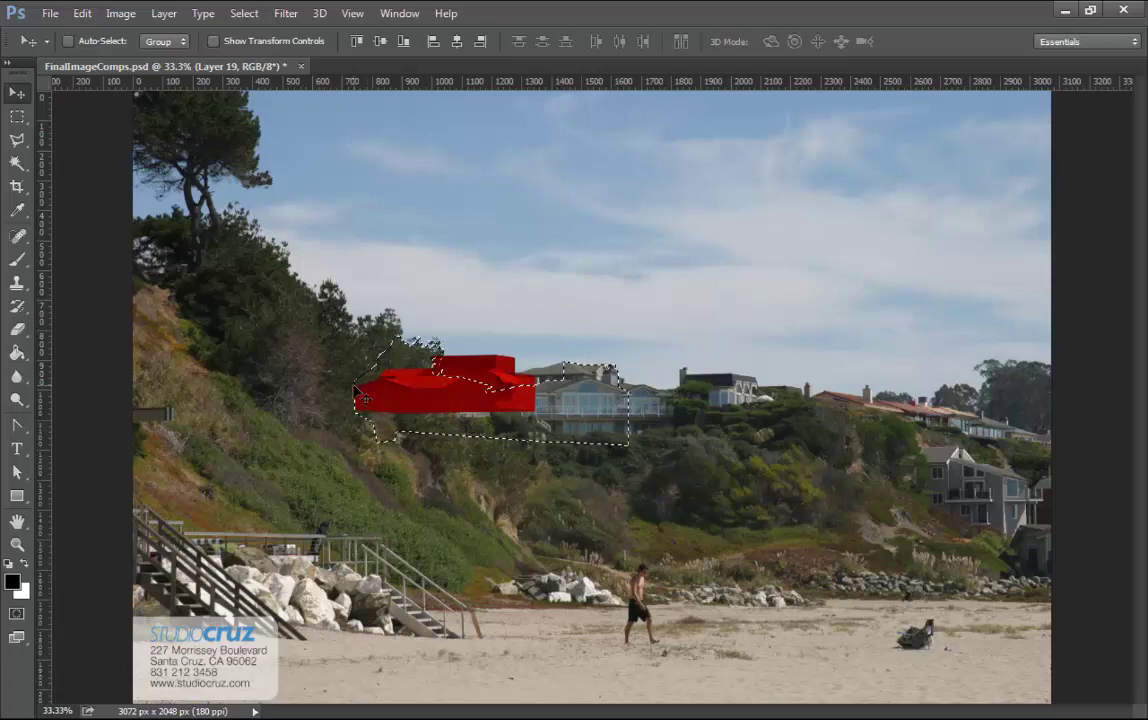
key(Delete)
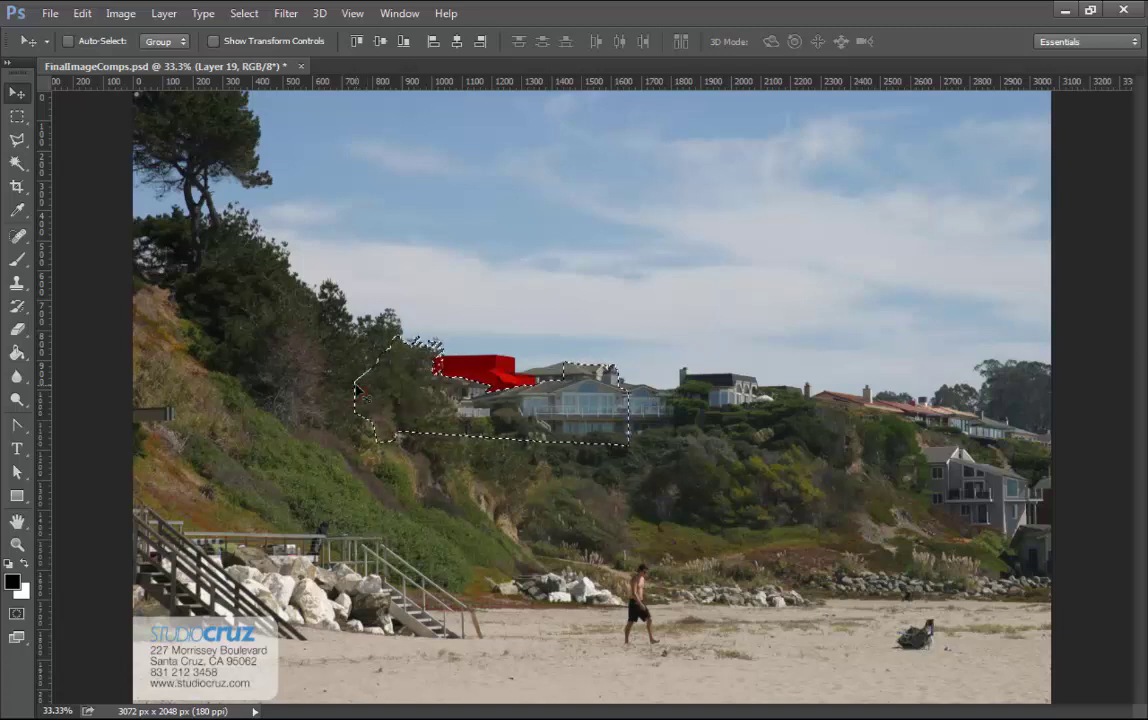
key(ctrl+d)
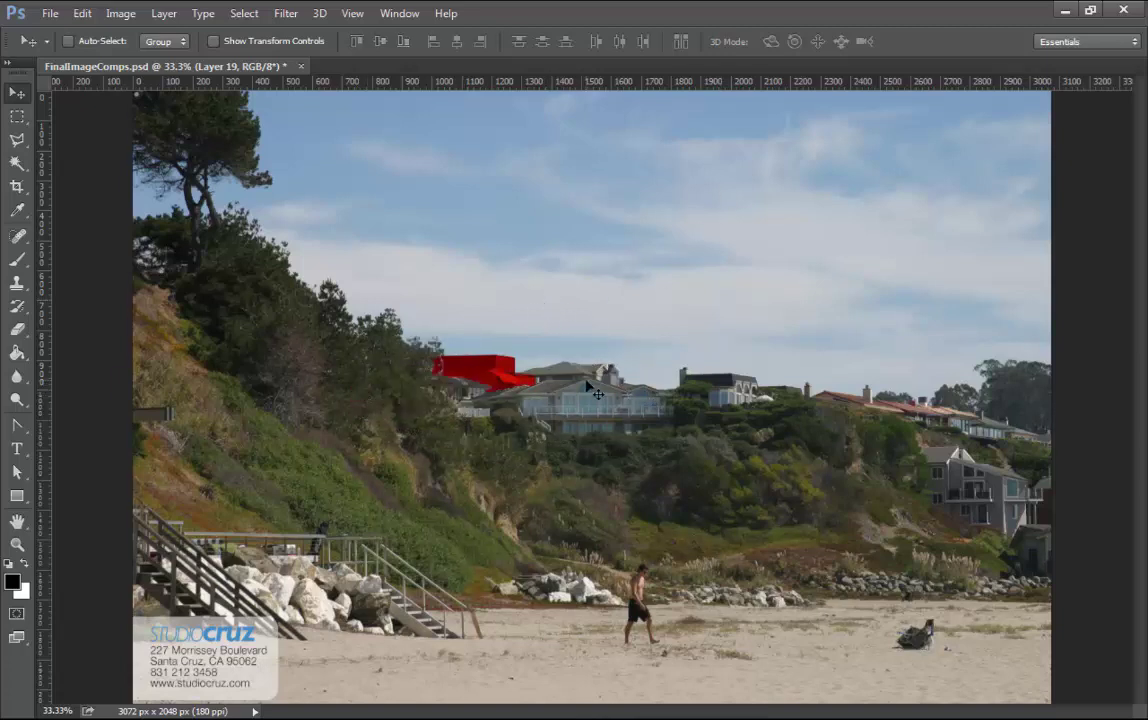